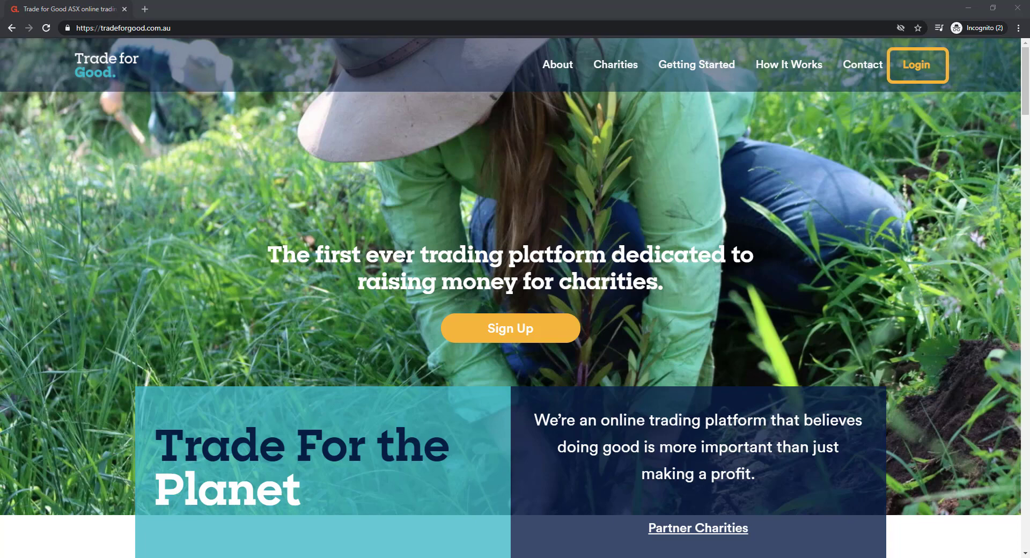
# Step: Log in to the trading platform with the user ID demo and the account password
pyautogui.click(917, 72)
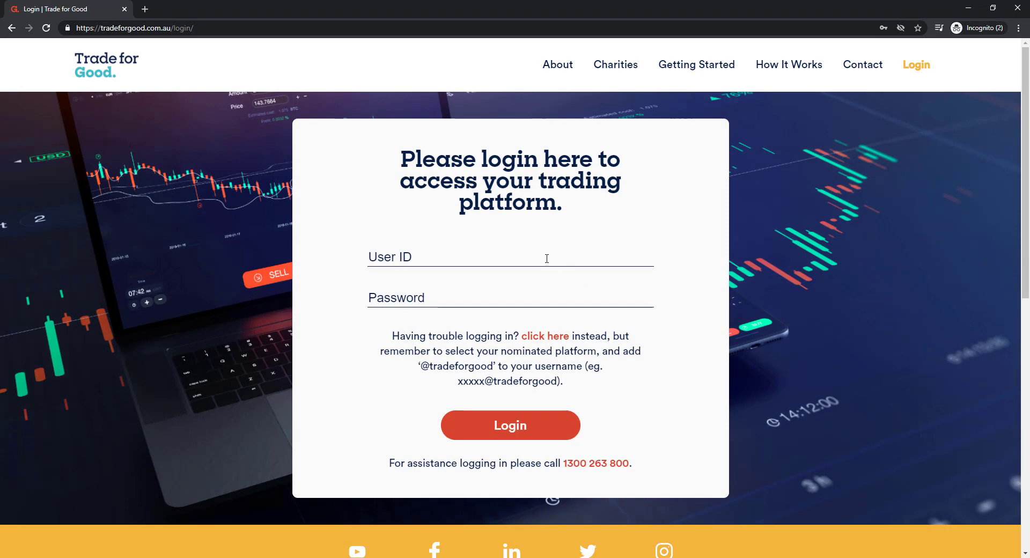
pyautogui.click(543, 256)
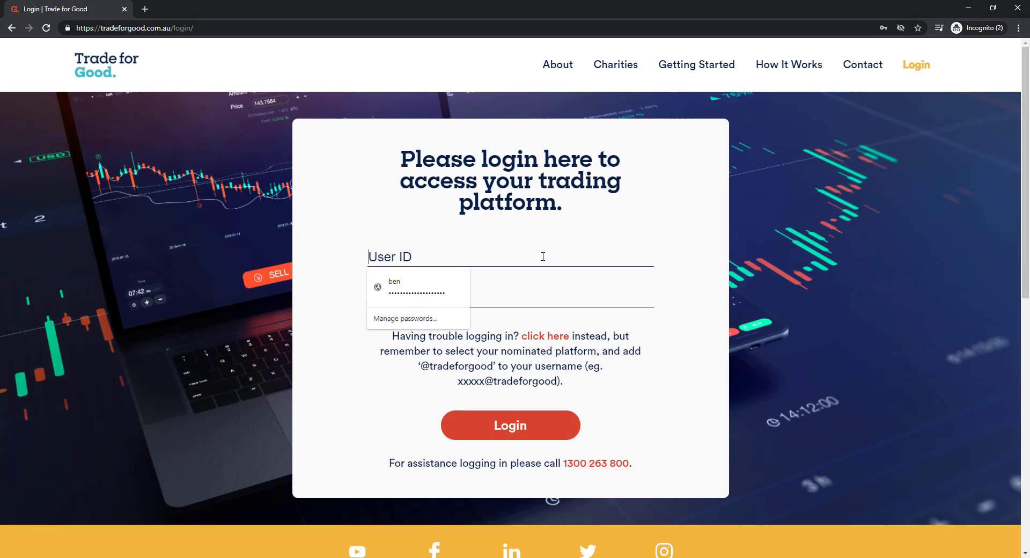
pyautogui.write('demo')
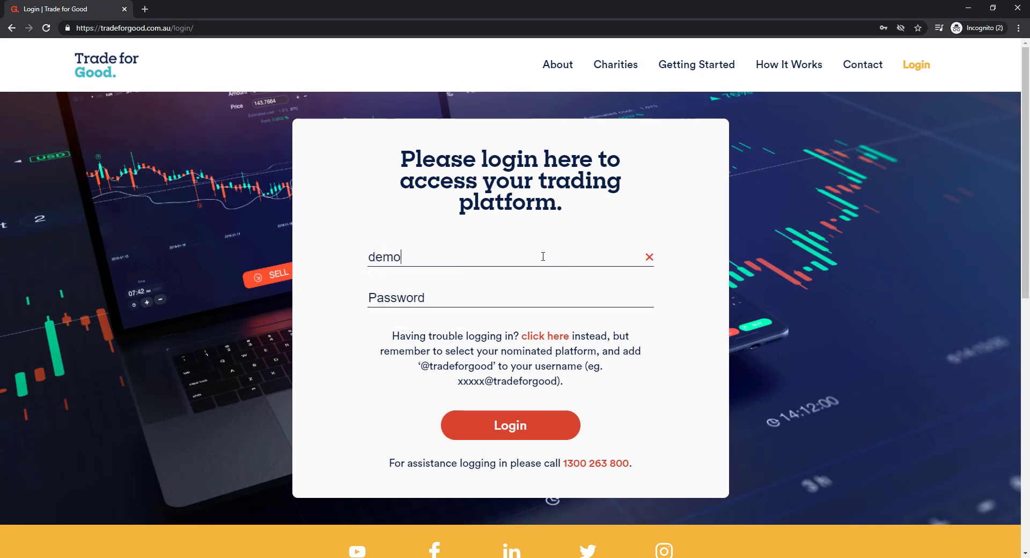
pyautogui.click(508, 293)
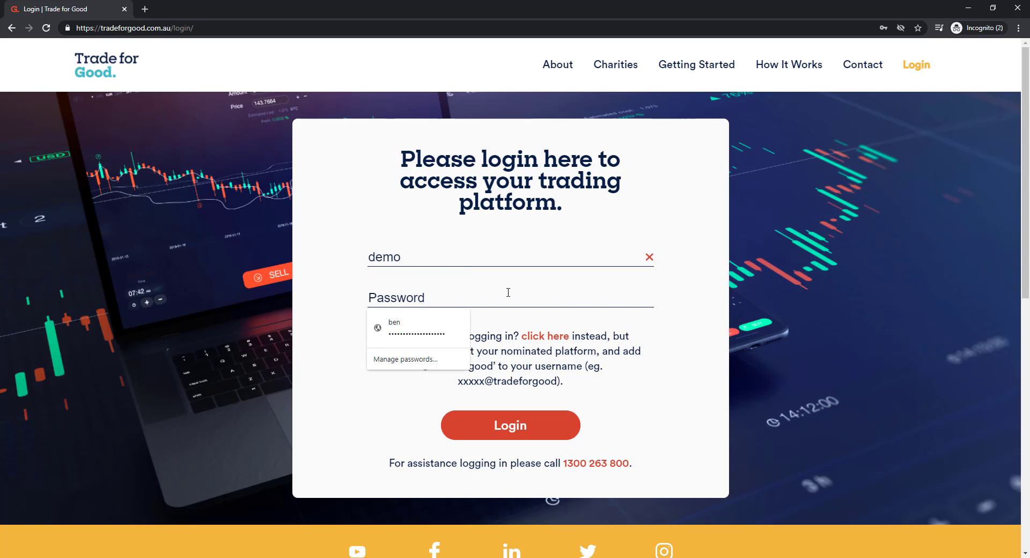
pyautogui.write('********')
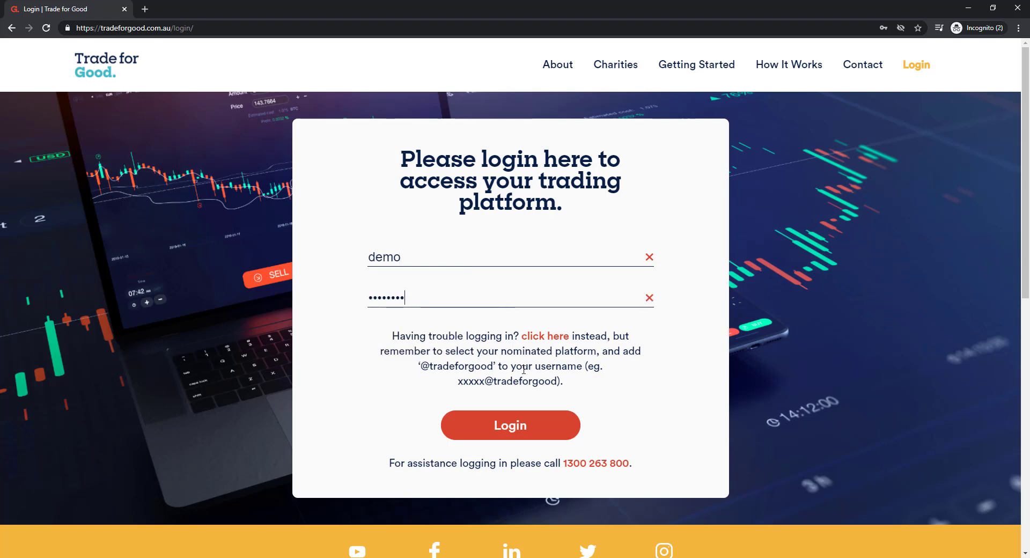
pyautogui.click(523, 431)
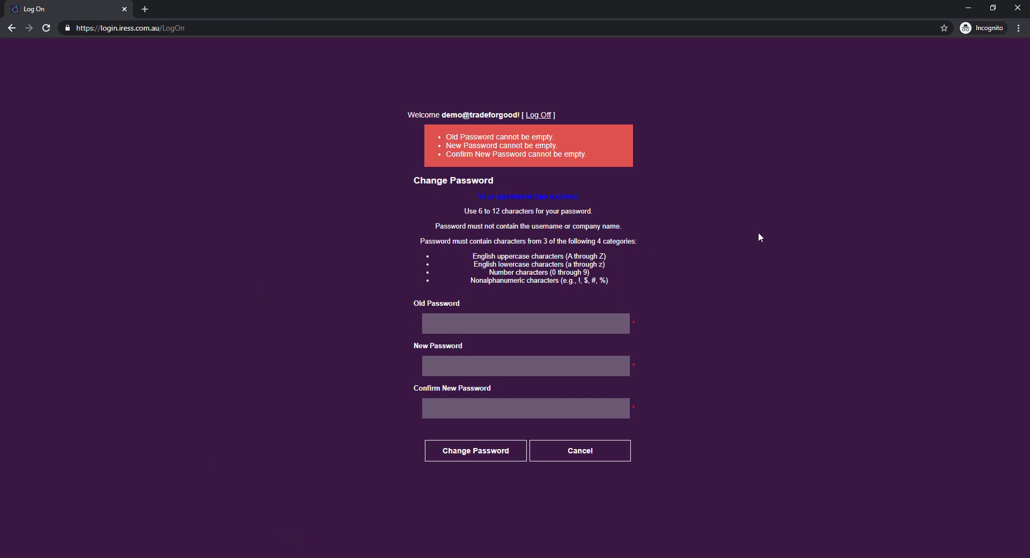
# Step: Change the expired account password by entering the old password, the new password and its confirmation, and submit the change
pyautogui.click(501, 325)
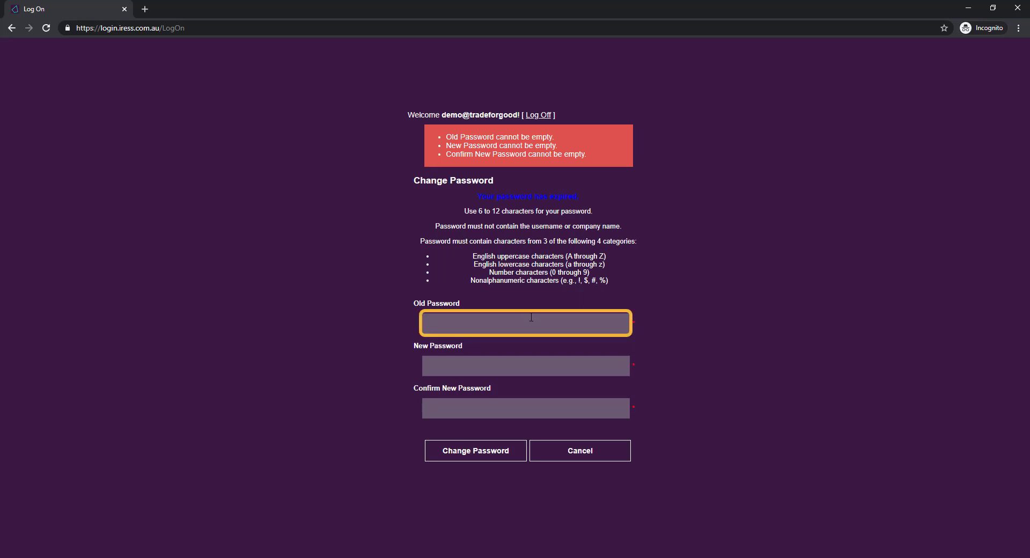
pyautogui.click(486, 328)
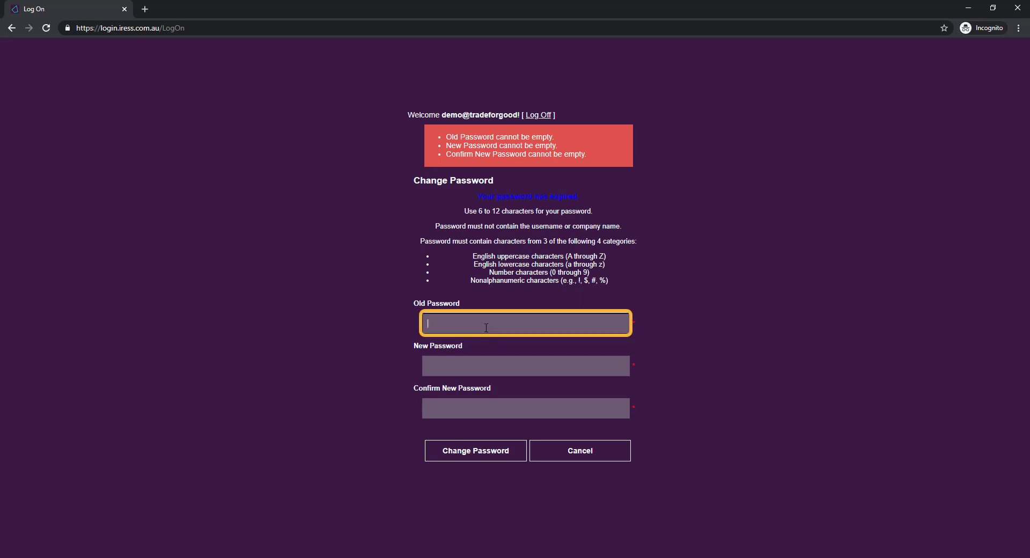
pyautogui.write('••')
pyautogui.click(486, 365)
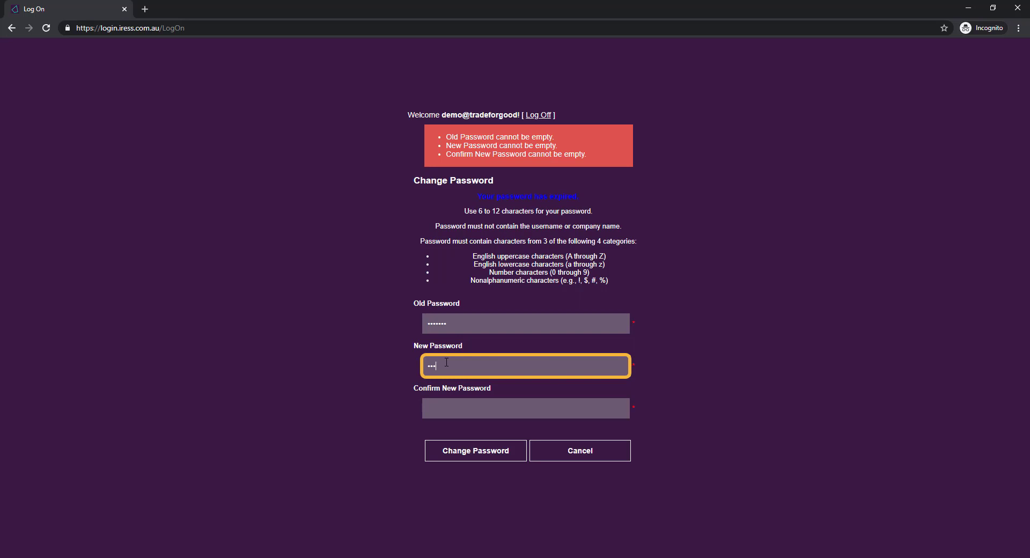
pyautogui.write('*****')
pyautogui.click(443, 404)
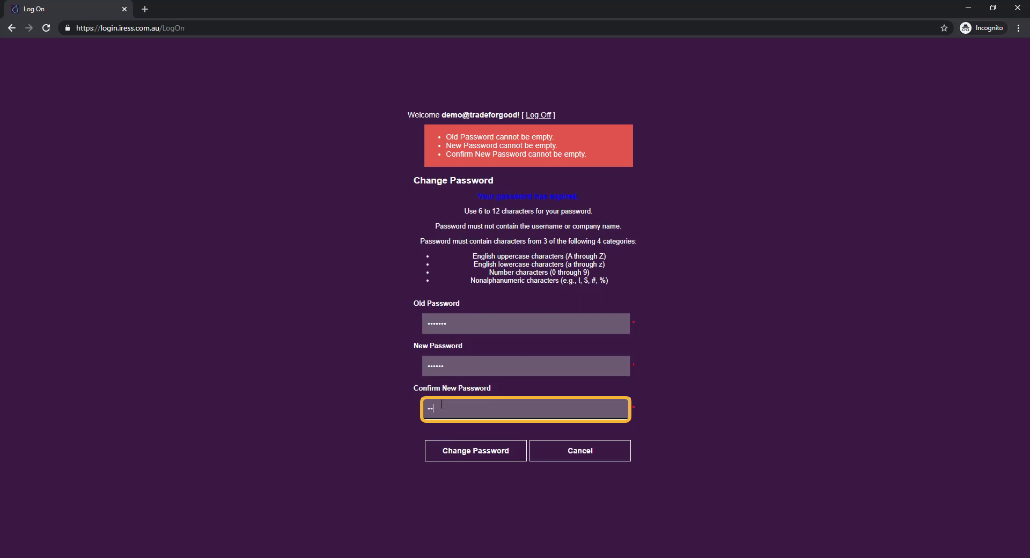
pyautogui.write('***')
pyautogui.click(484, 453)
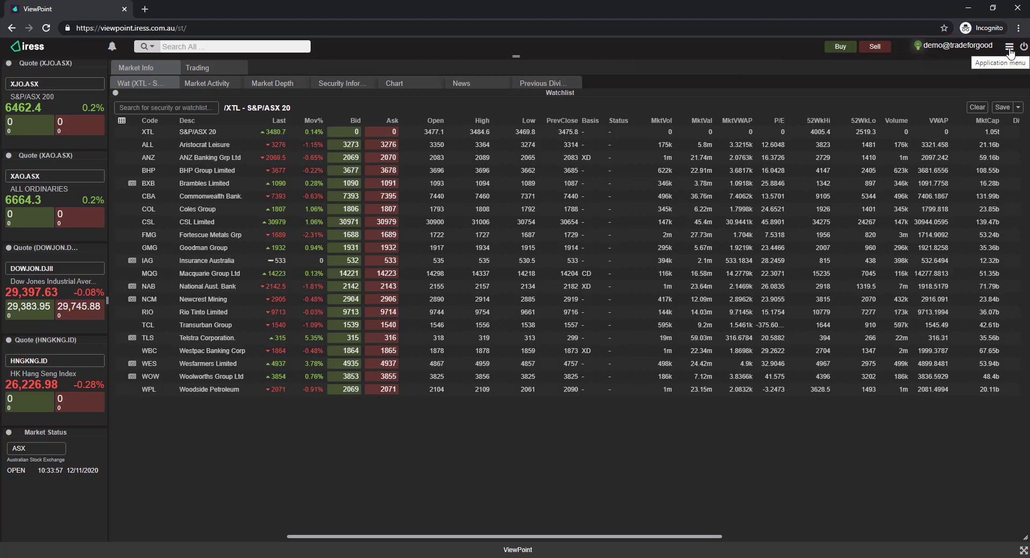
# Step: Switch the platform's colour theme to Light
pyautogui.click(1010, 48)
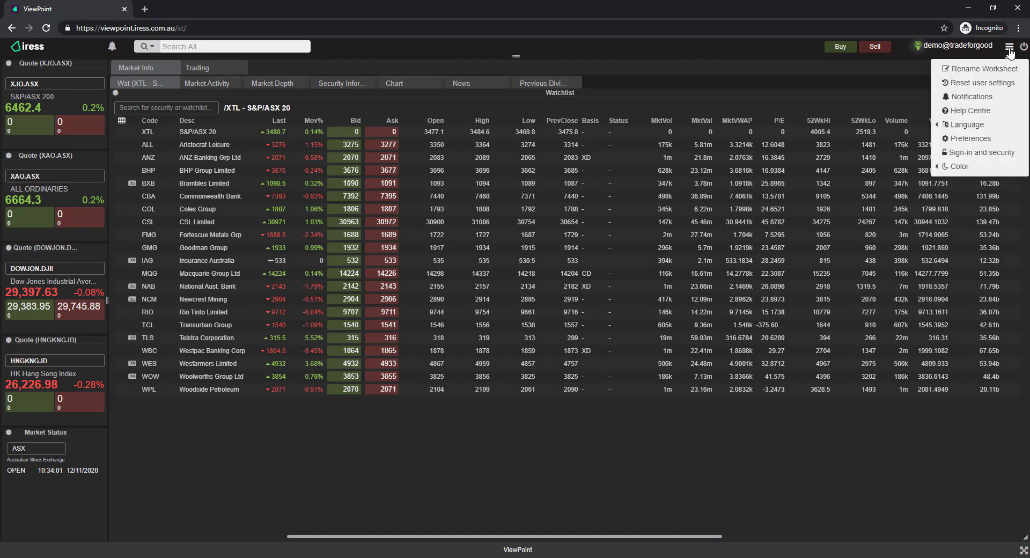
pyautogui.moveTo(969, 167)
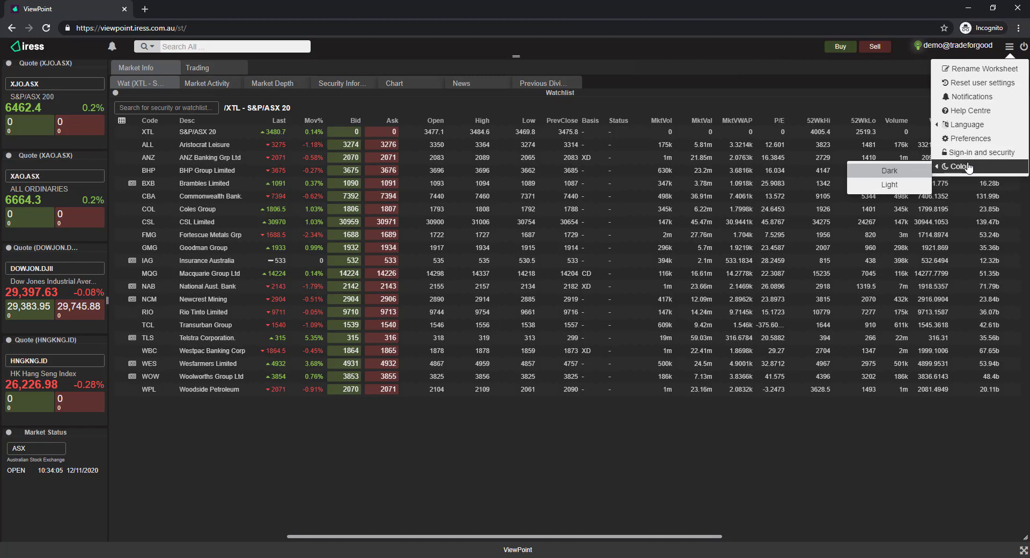
pyautogui.click(904, 187)
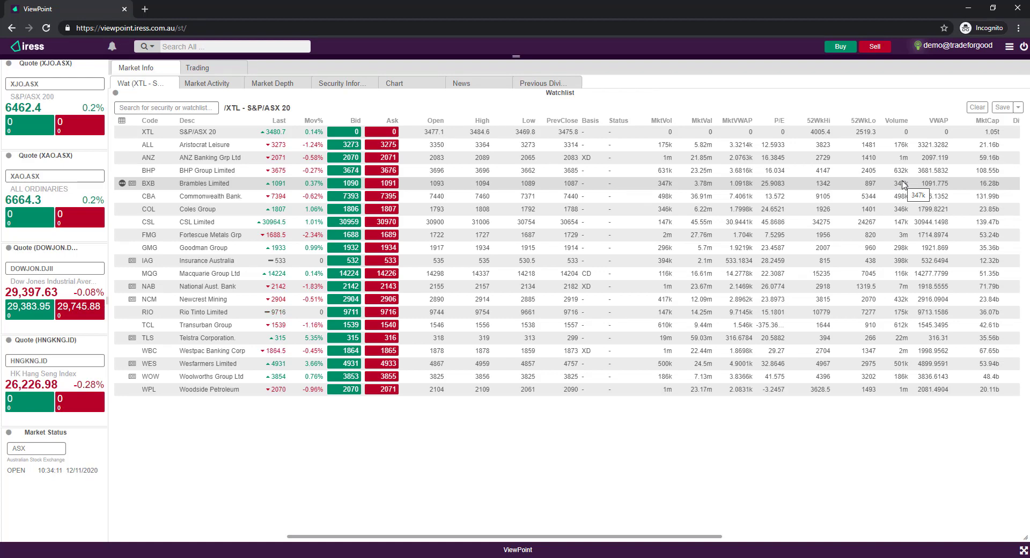
# Step: View the password change form in the sign-in and security settings, and close it without changing anything
pyautogui.click(1010, 48)
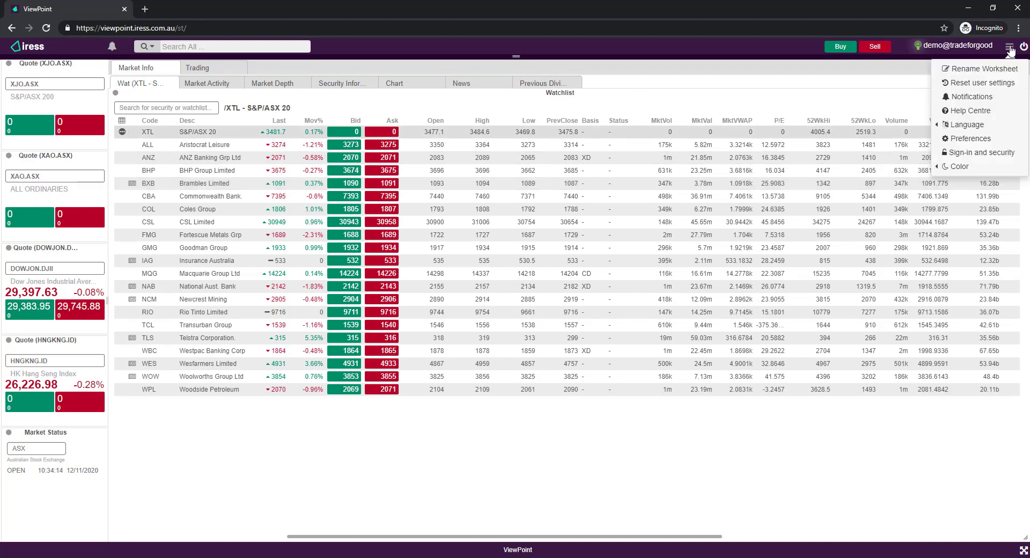
pyautogui.click(994, 155)
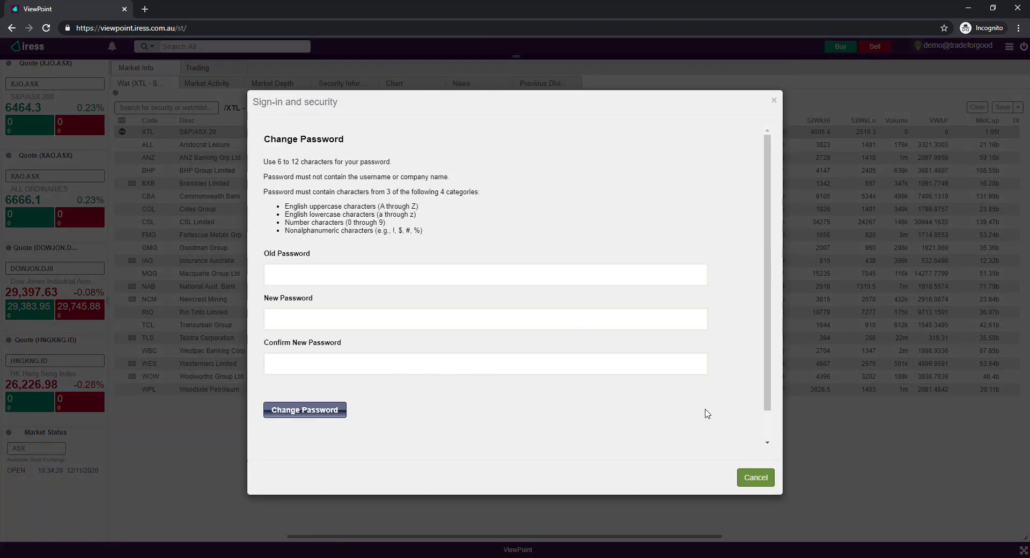
pyautogui.click(754, 478)
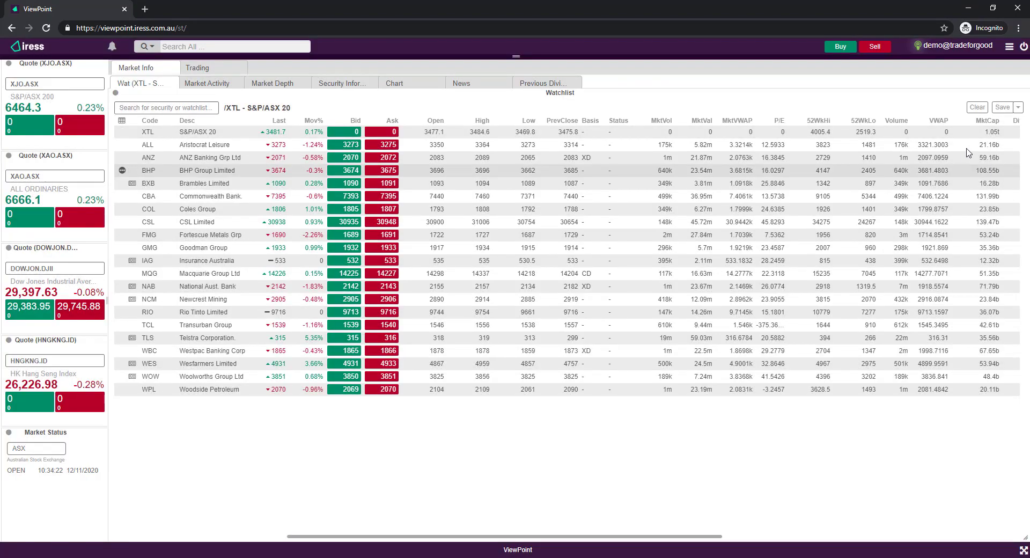
pyautogui.click(1010, 50)
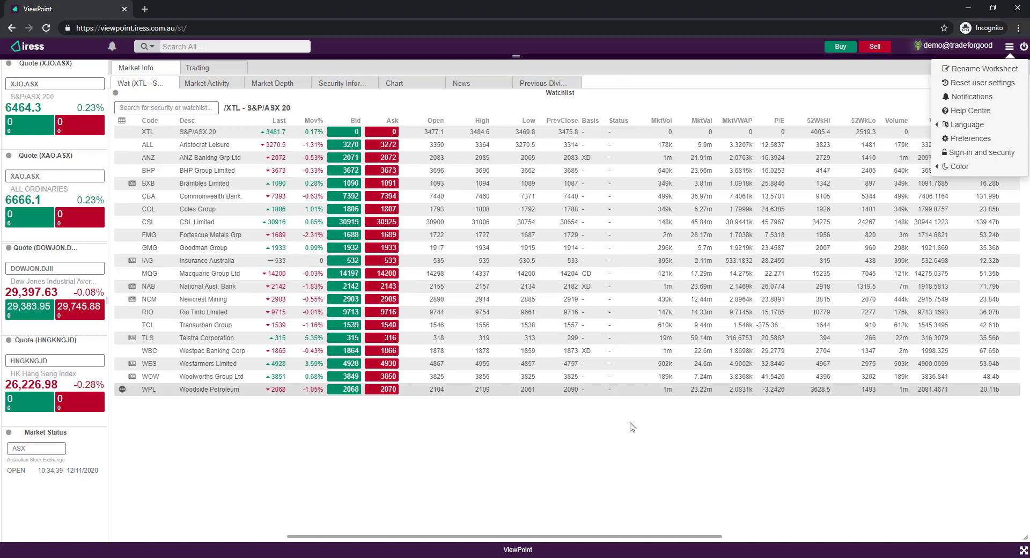
pyautogui.click(615, 449)
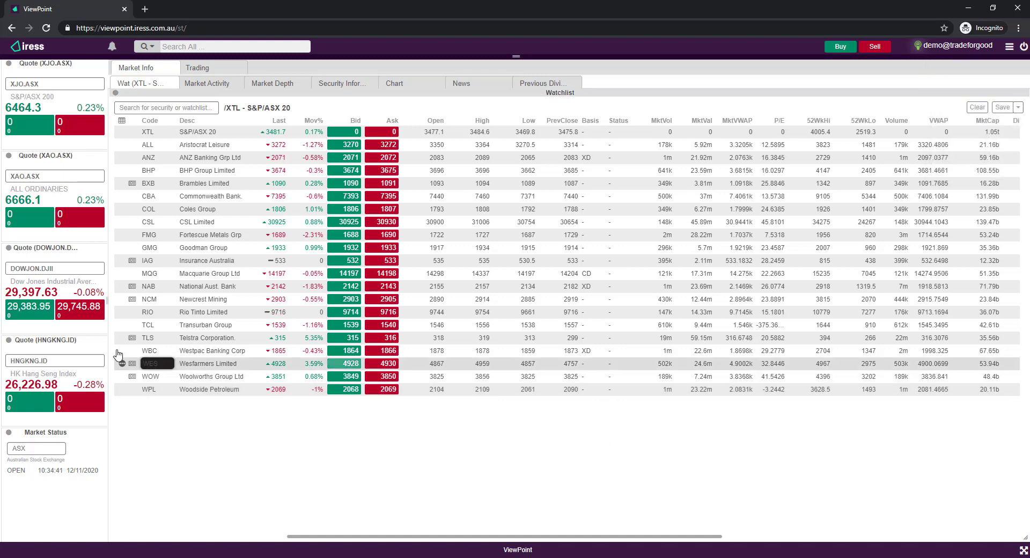
pyautogui.moveTo(61, 340); pyautogui.dragTo(58, 72)
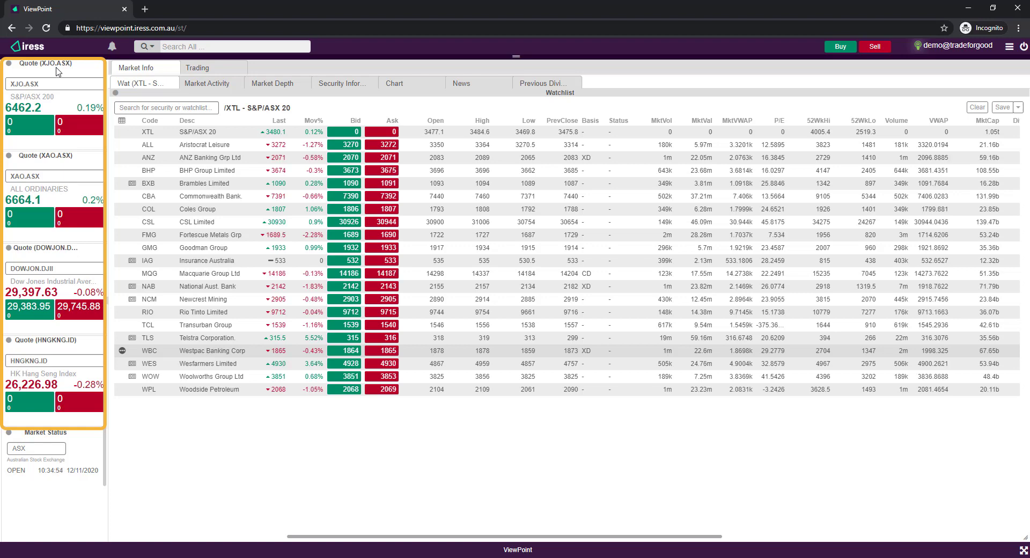
pyautogui.moveTo(58, 71); pyautogui.dragTo(50, 343)
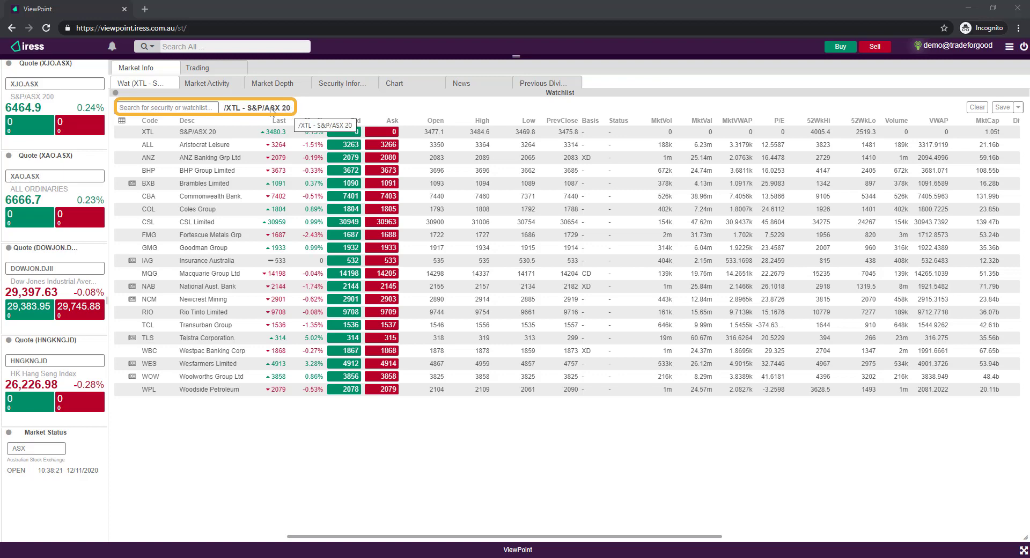
# Step: Search the watchlist for the security or watchlist BHP
pyautogui.click(209, 109)
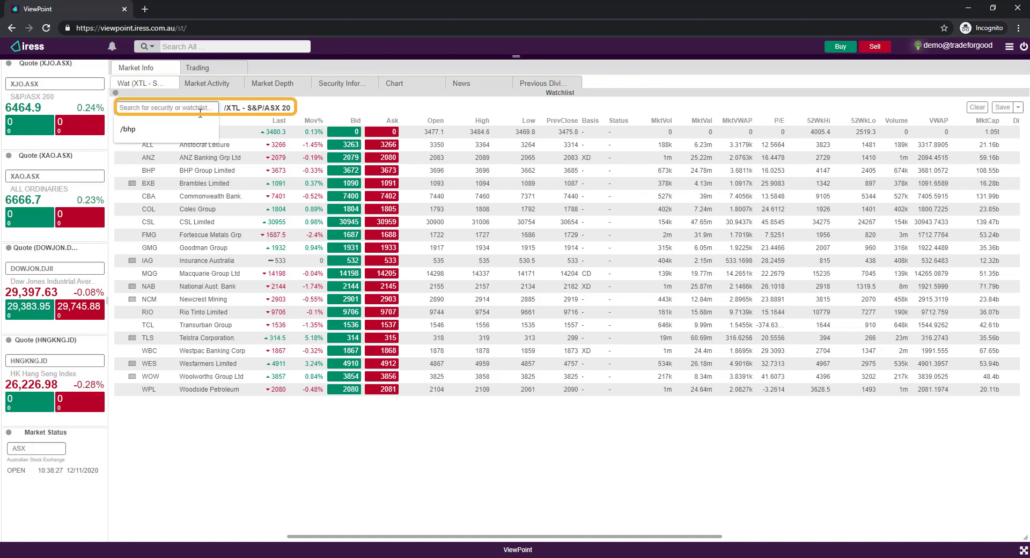
pyautogui.write('BH')
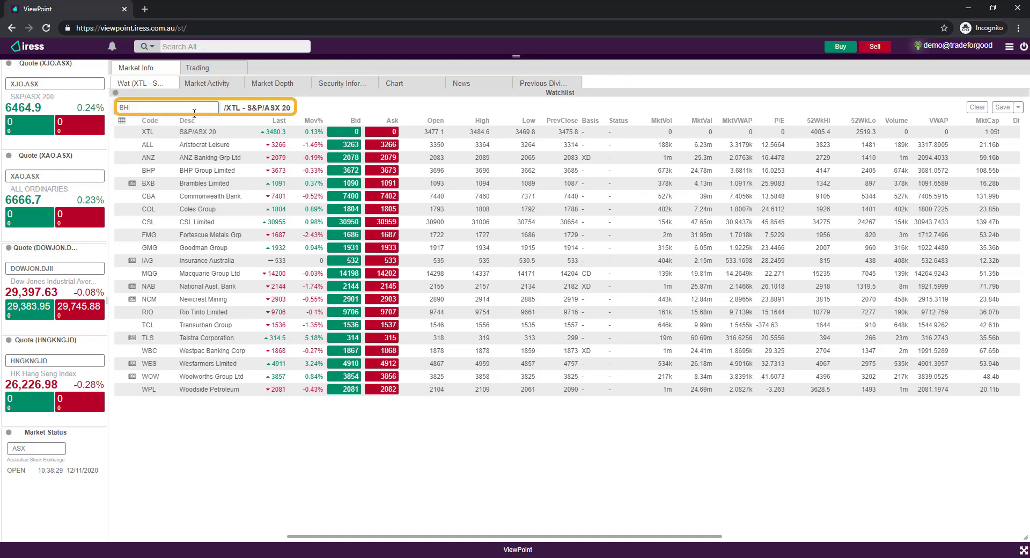
pyautogui.write('P')
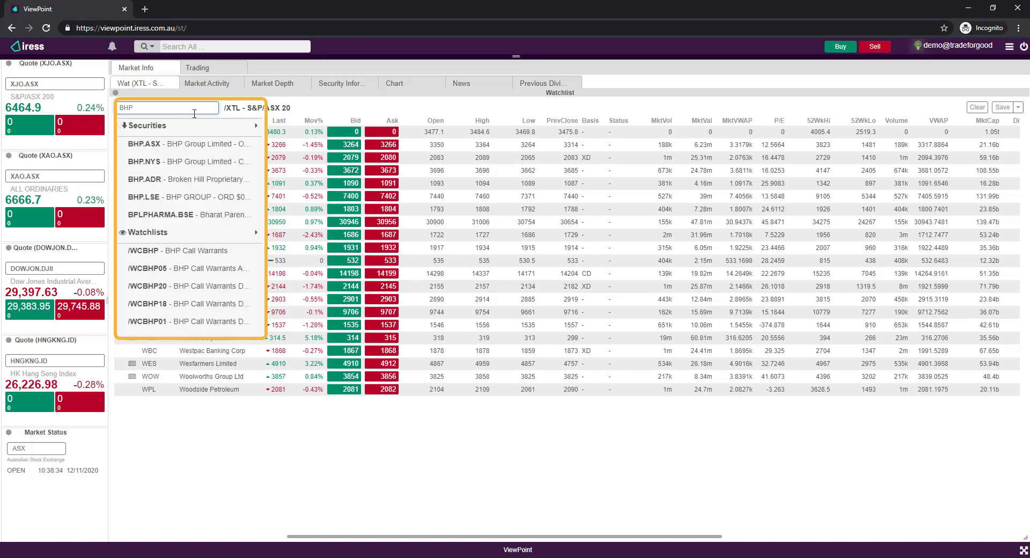
# Step: Replace the search term with /xjo and load the /XJO - S&P/ASX 200 watchlist
pyautogui.doubleClick(123, 106)
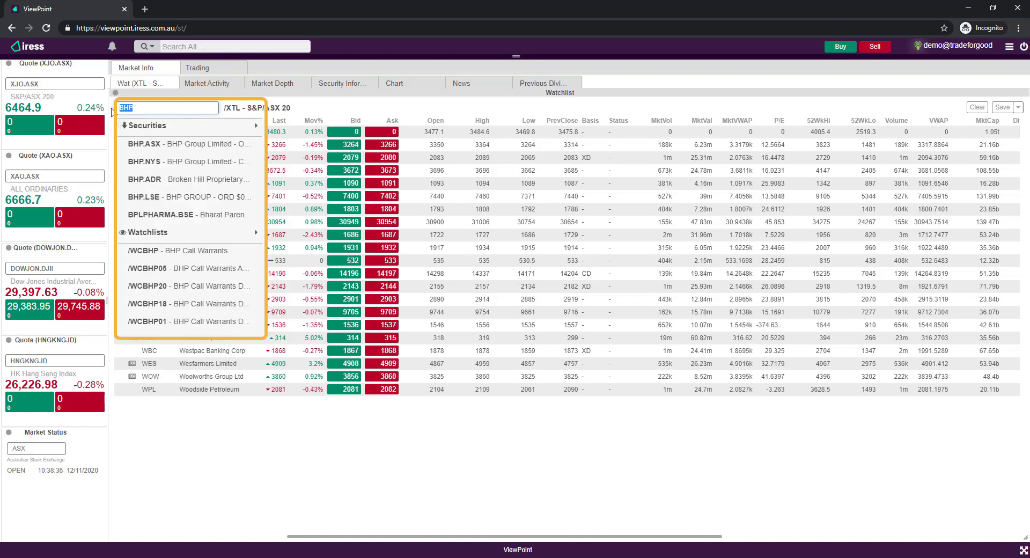
pyautogui.write('/xjo')
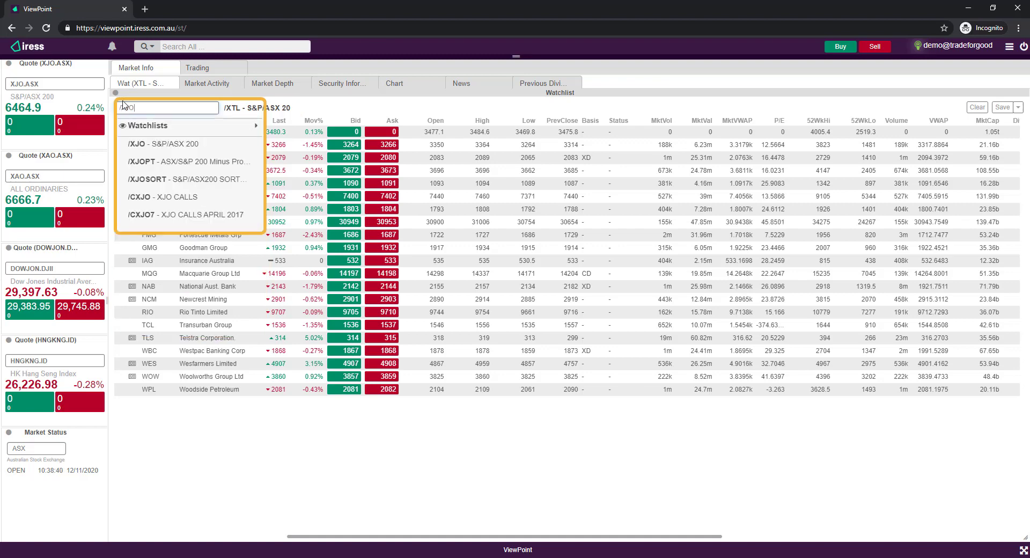
pyautogui.click(183, 145)
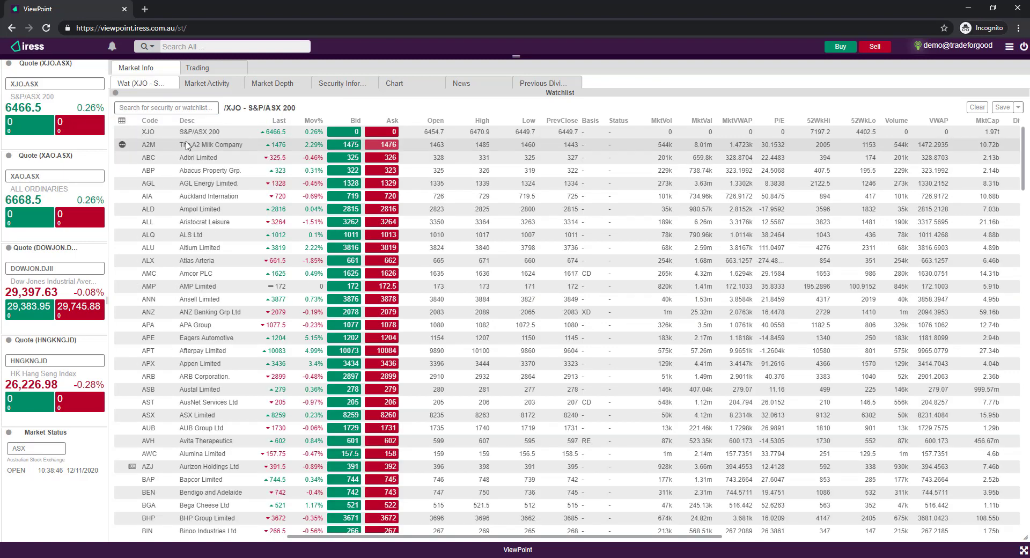
# Step: Search for /XTL and load the /XTL - S&P/ASX 20 watchlist
pyautogui.click(195, 108)
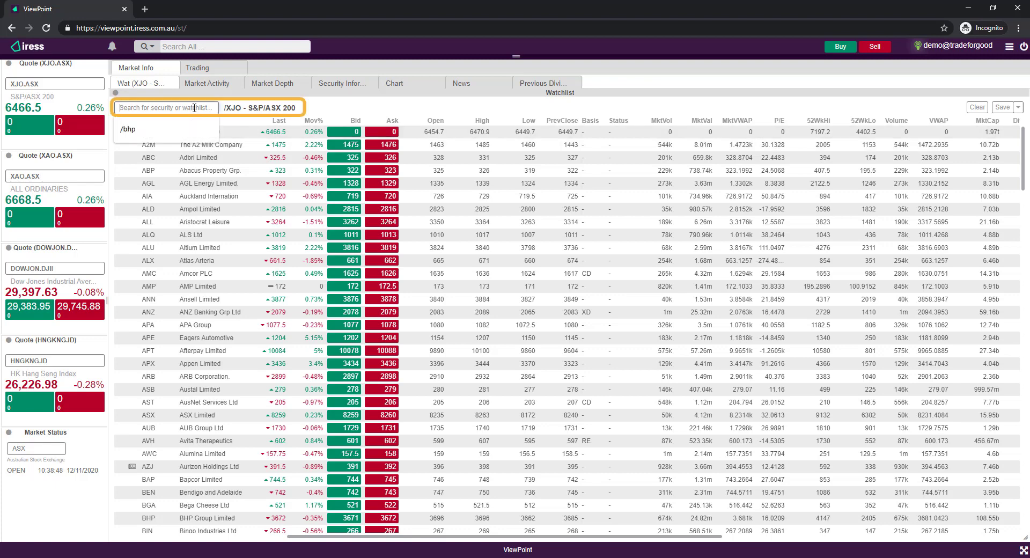
pyautogui.write('/XTL')
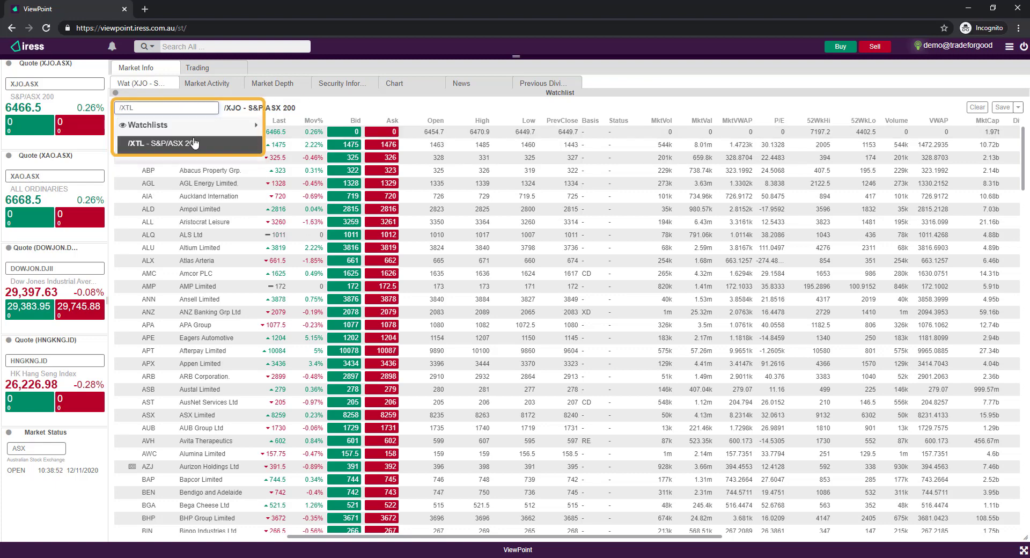
pyautogui.click(194, 142)
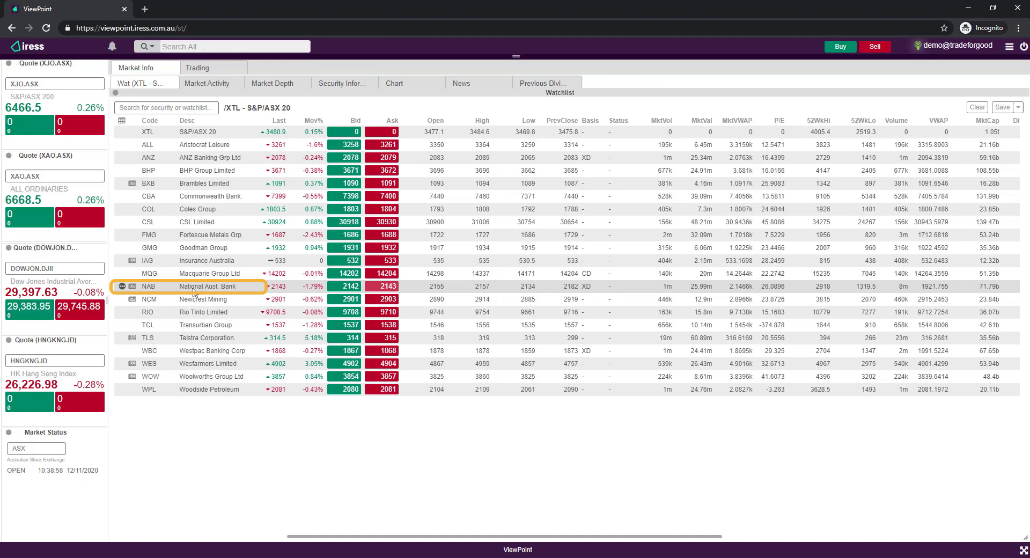
pyautogui.moveTo(163, 289); pyautogui.dragTo(163, 294)
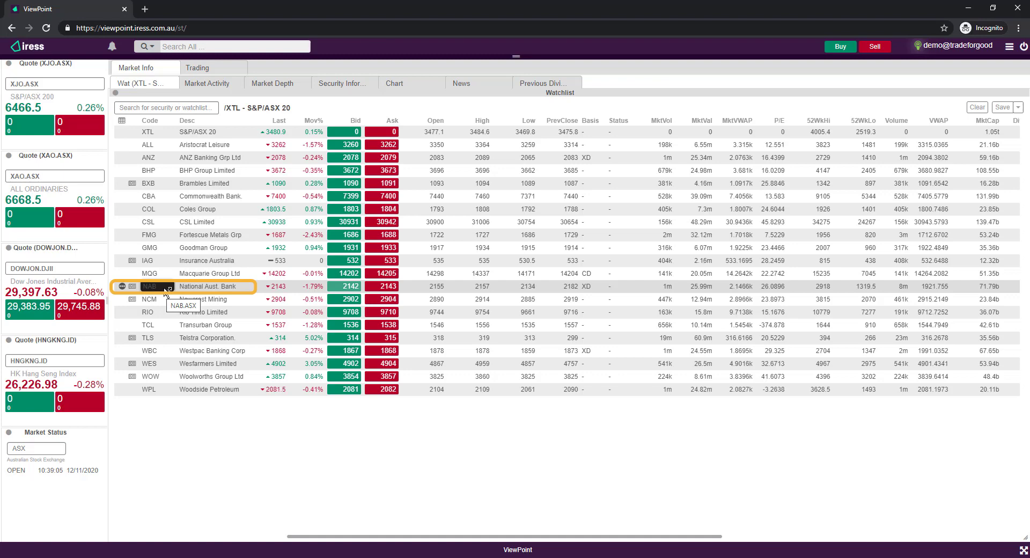
pyautogui.moveTo(166, 290); pyautogui.dragTo(197, 292)
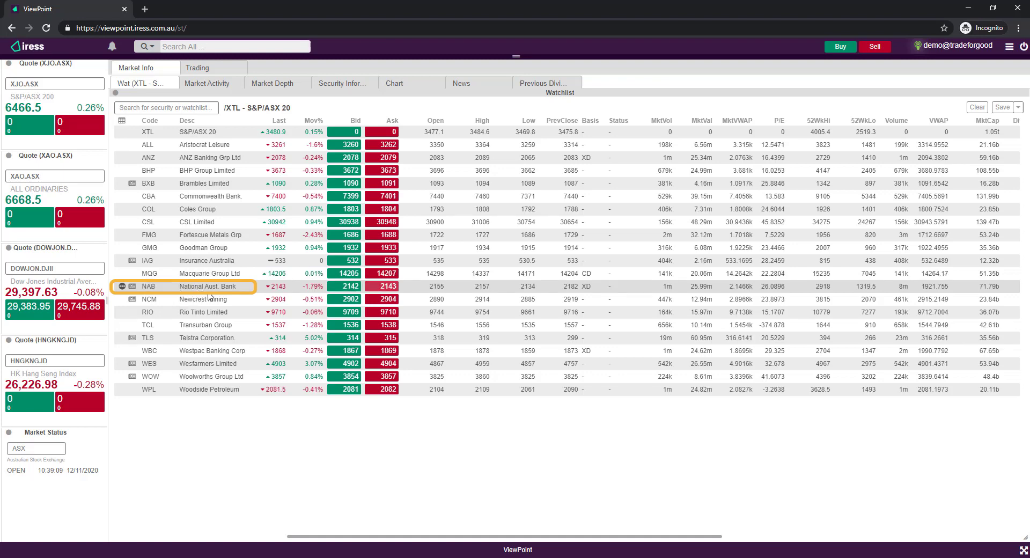
pyautogui.moveTo(269, 288); pyautogui.dragTo(283, 292)
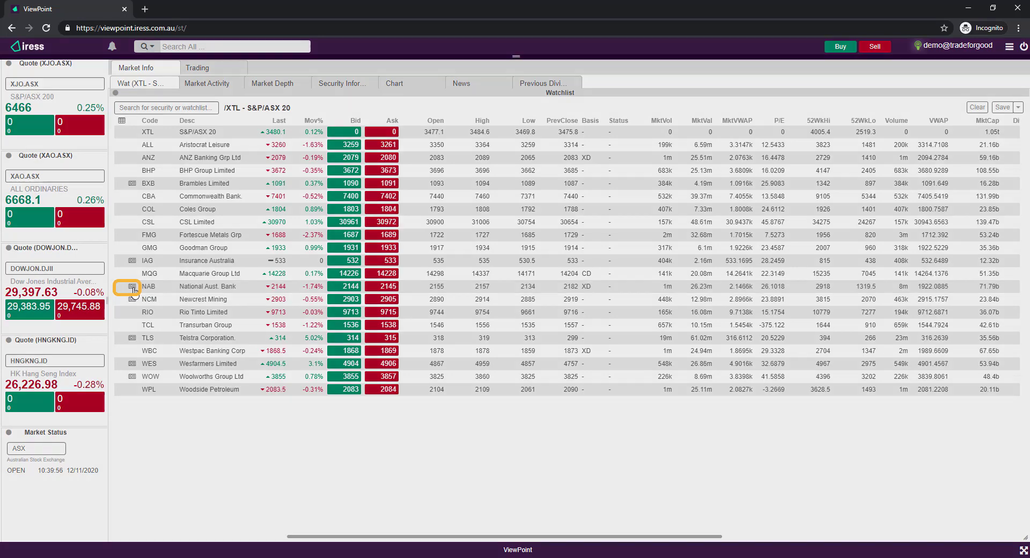
# Step: View the news announcements for NAB from its watchlist row, and close the news window
pyautogui.click(132, 287)
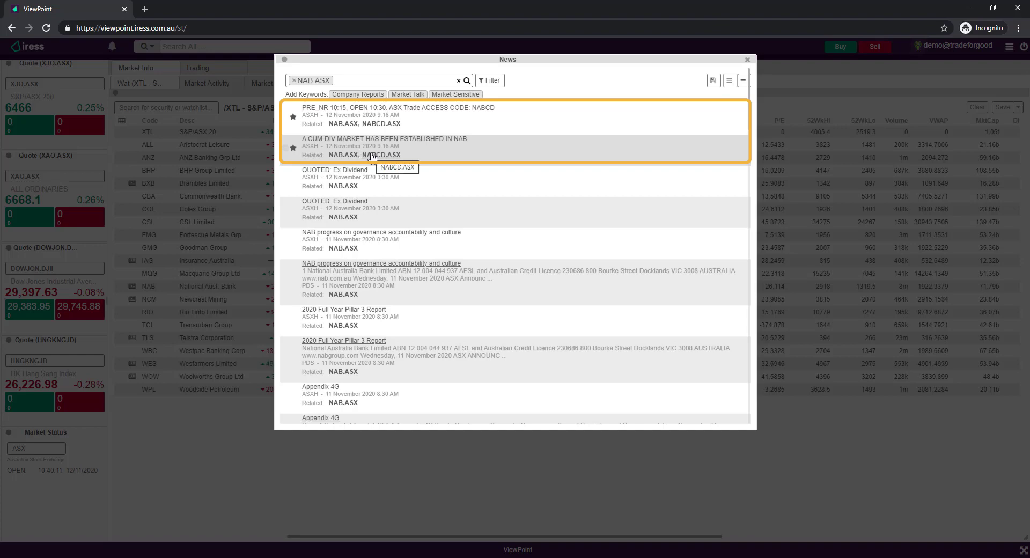
pyautogui.click(748, 60)
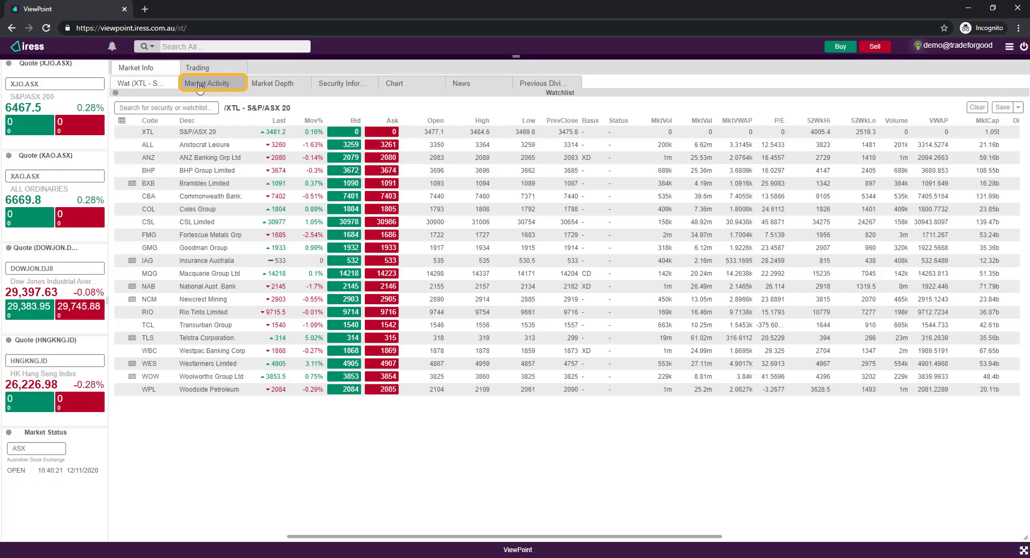
# Step: Show the market activity for the ASX Trade Match (TM) exchange
pyautogui.click(200, 85)
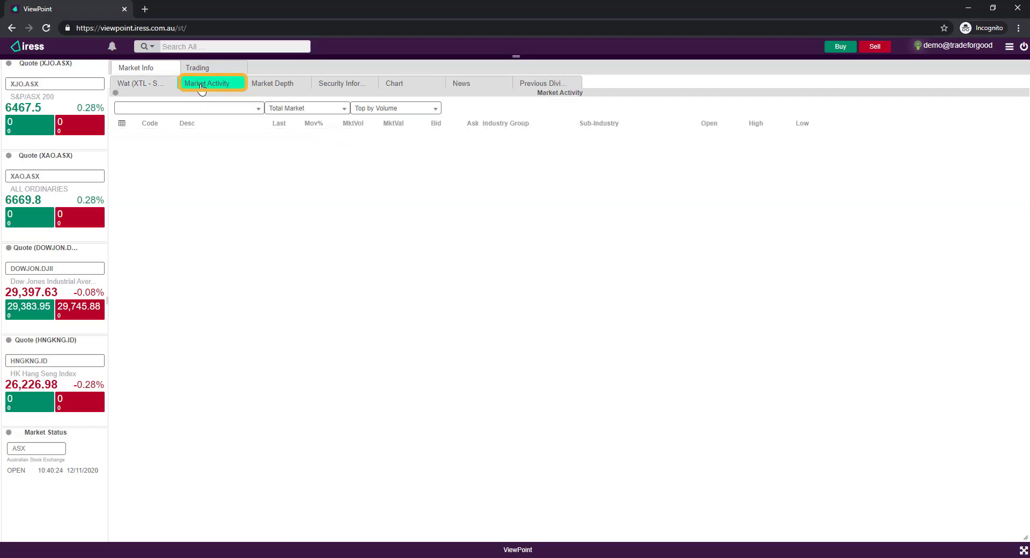
pyautogui.click(259, 110)
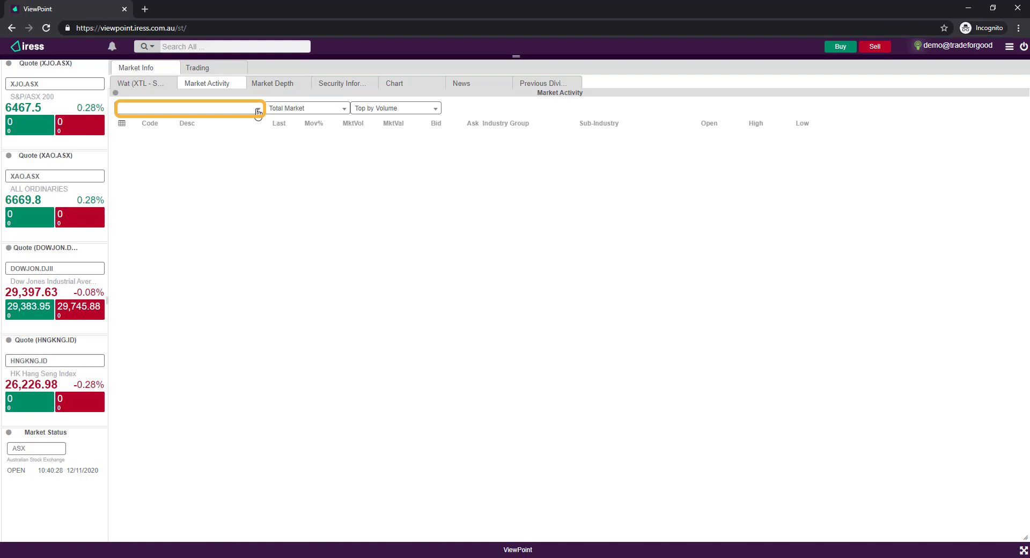
pyautogui.click(258, 110)
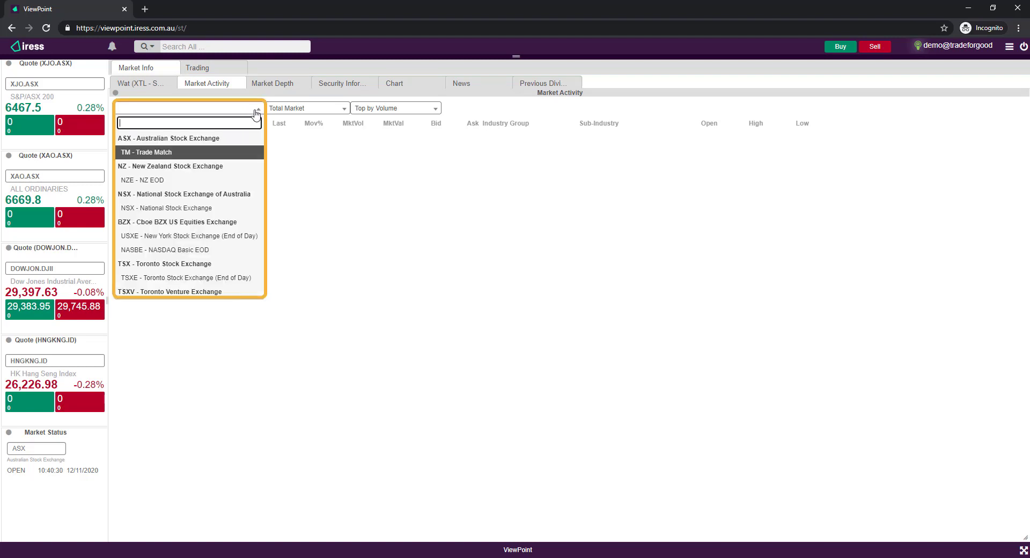
pyautogui.click(152, 154)
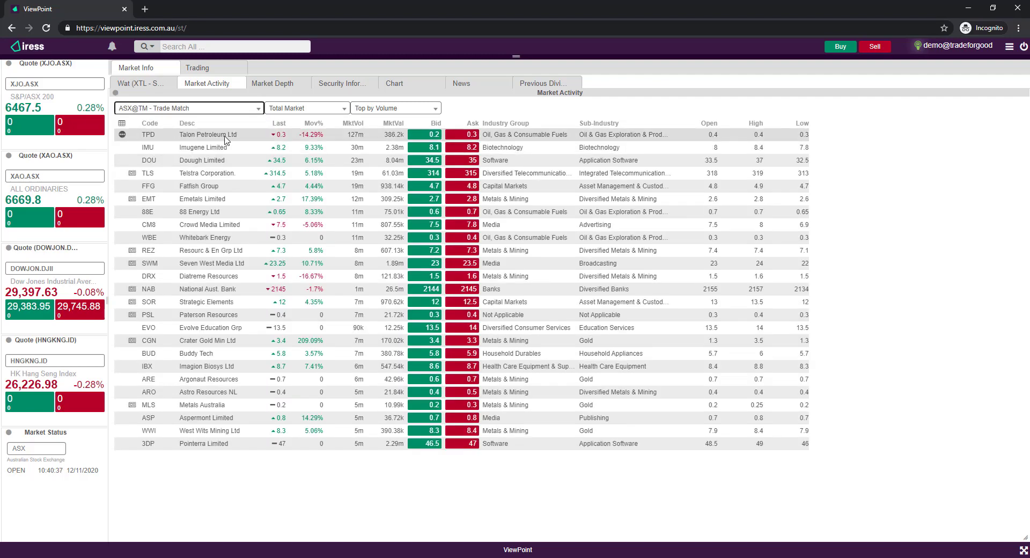
# Step: Review the market segment options and rank the market activity list by Top Losers by Percentage
pyautogui.click(327, 110)
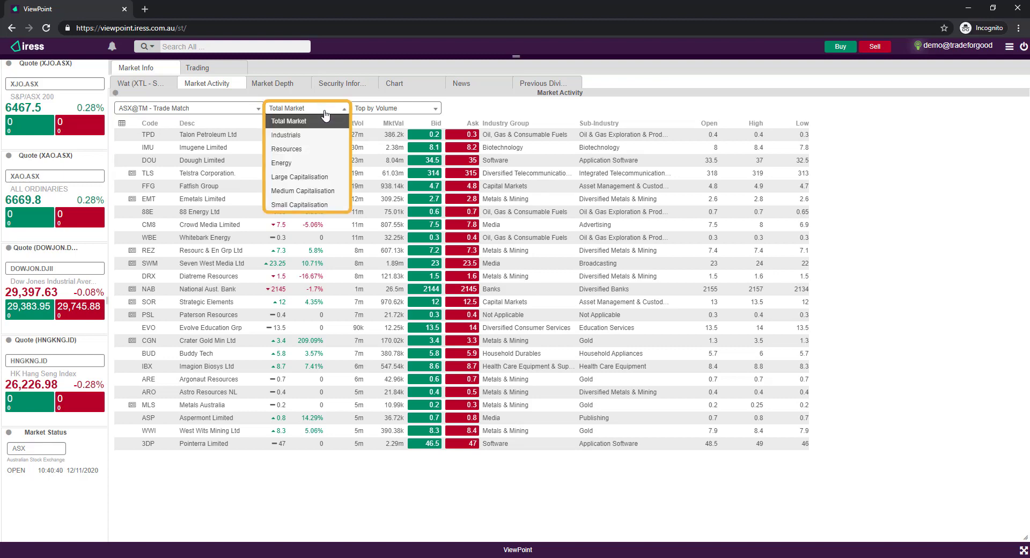
pyautogui.click(400, 110)
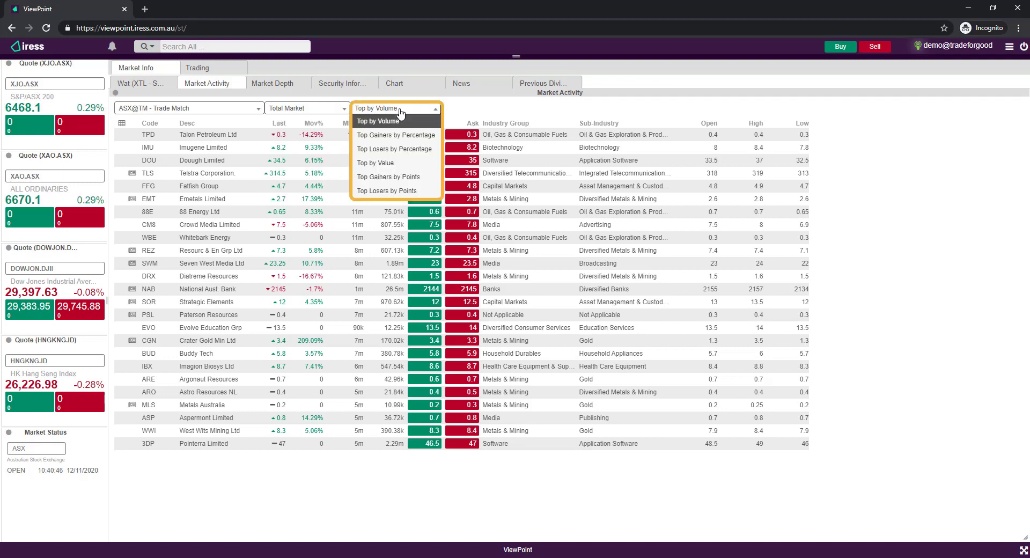
pyautogui.click(404, 150)
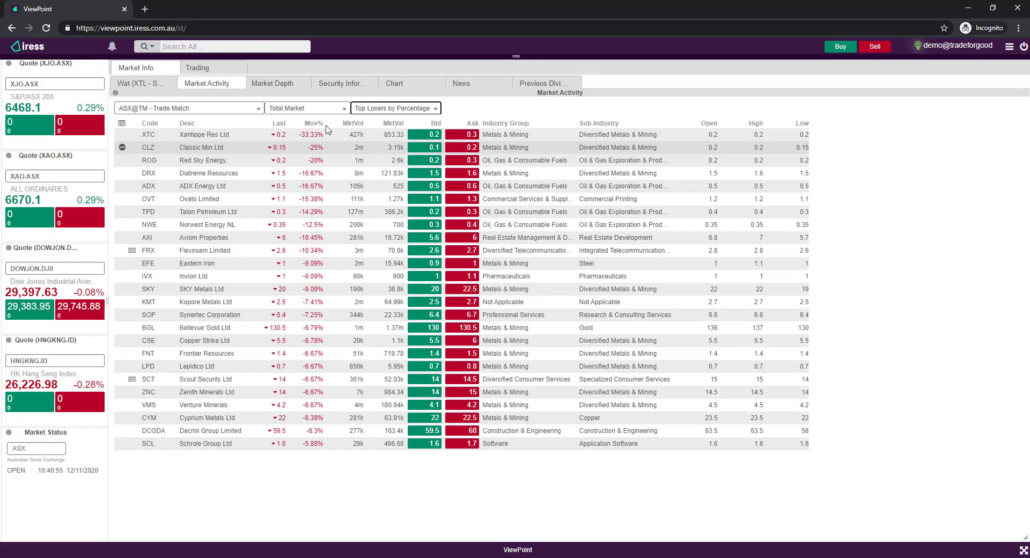
# Step: Load the market depth for BHP.ASX and expand the view to include its last 20 trades
pyautogui.click(267, 84)
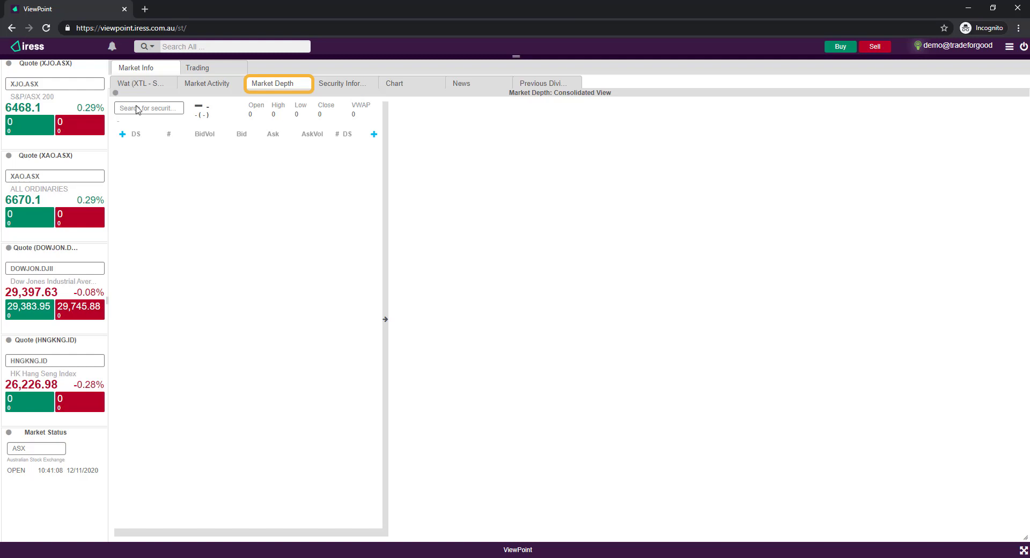
pyautogui.click(138, 109)
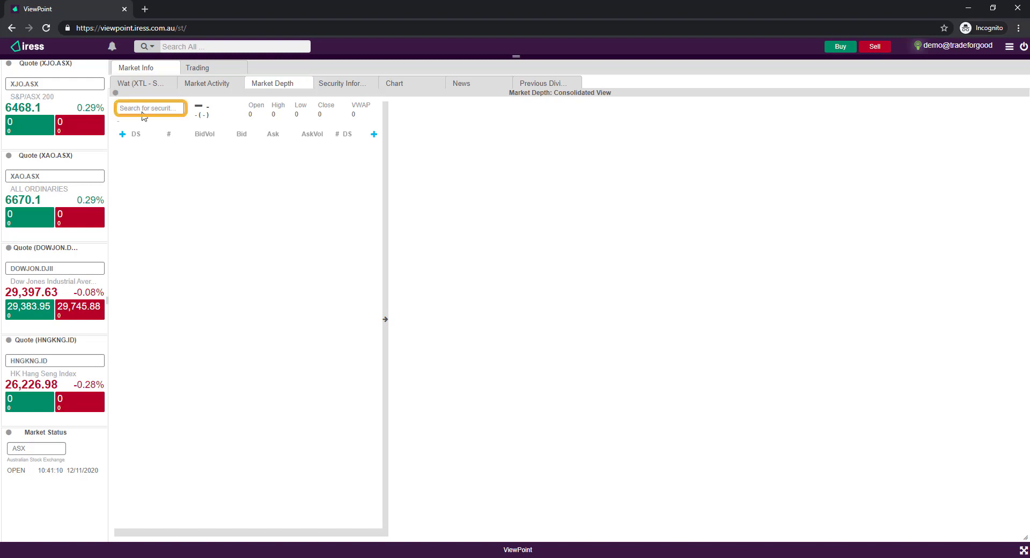
pyautogui.write('BHP')
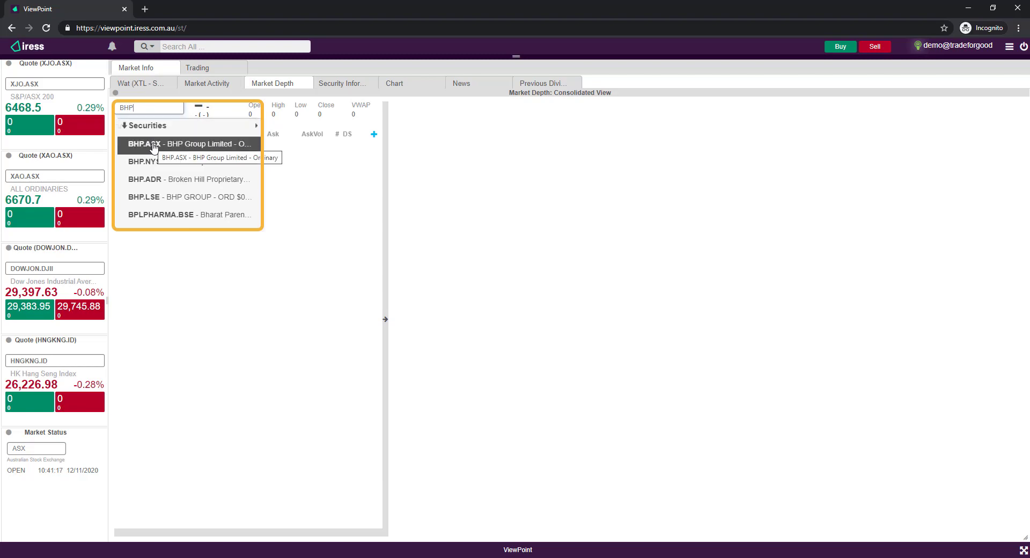
pyautogui.click(154, 145)
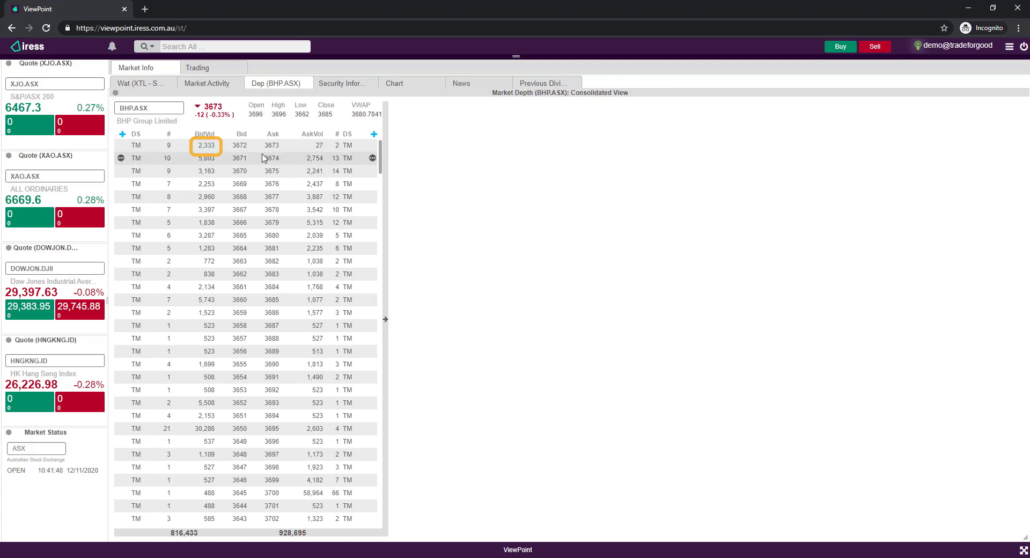
pyautogui.click(385, 320)
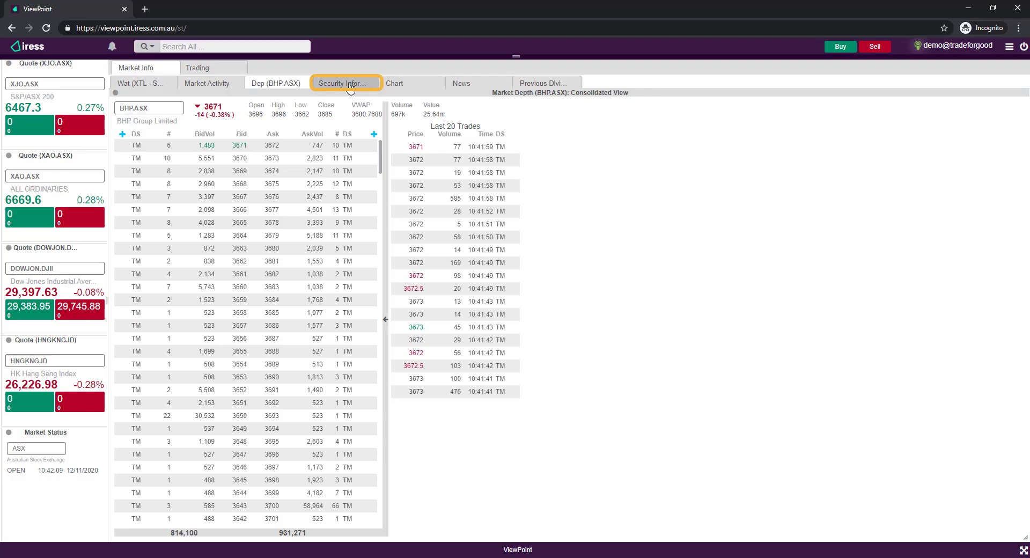
# Step: Look up the security information for BHP.ASX
pyautogui.click(350, 84)
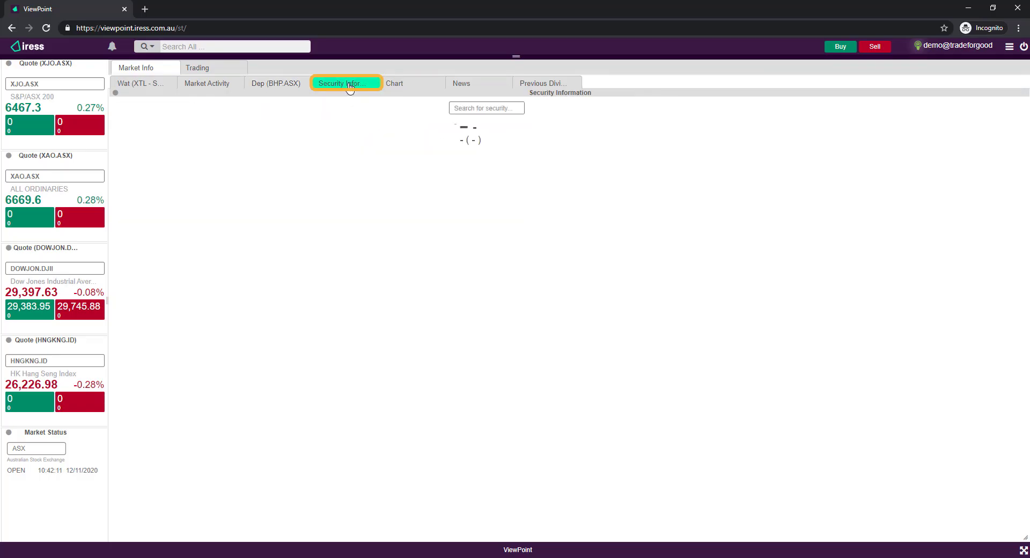
pyautogui.click(480, 108)
pyautogui.write('BHP')
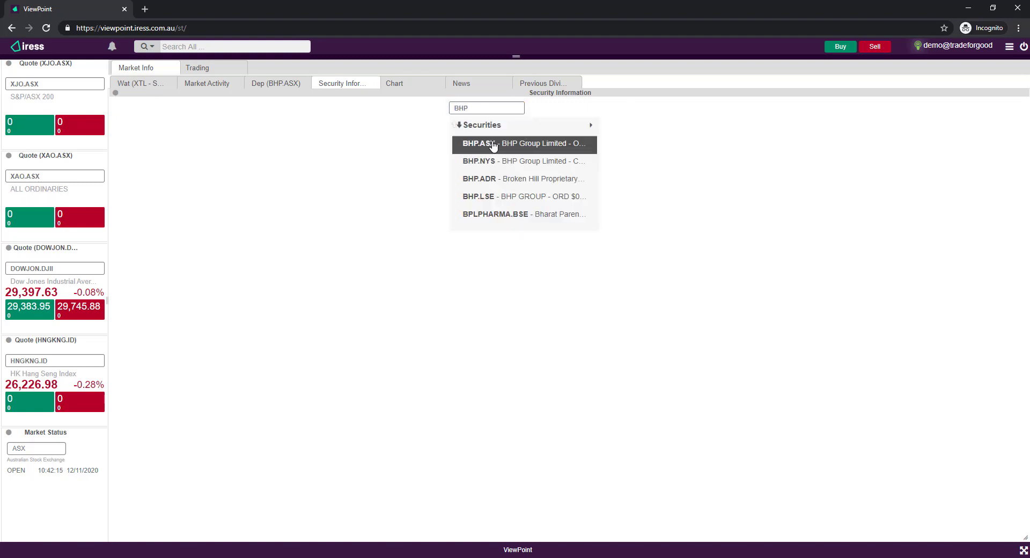
pyautogui.click(491, 144)
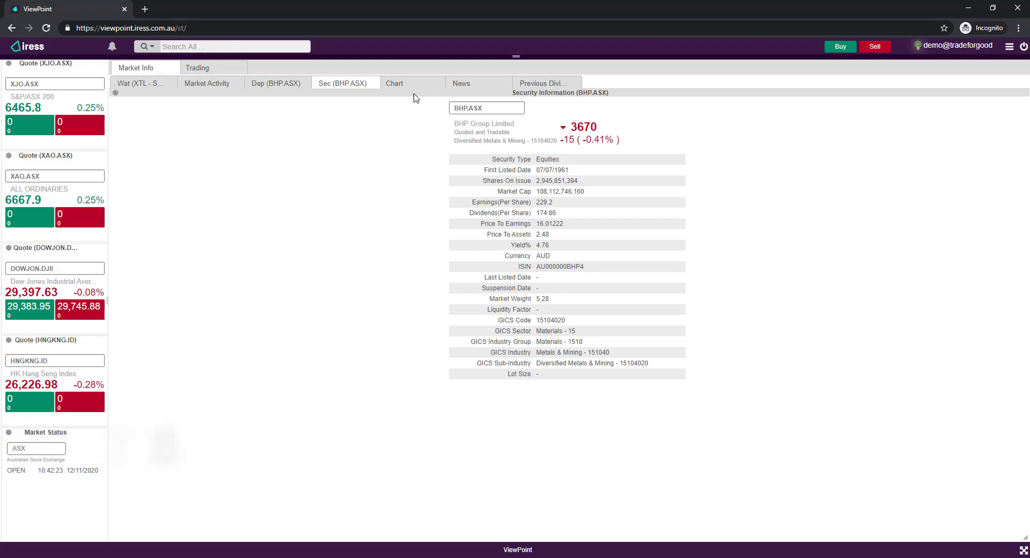
# Step: Load the price chart for BHP.ASX
pyautogui.click(404, 86)
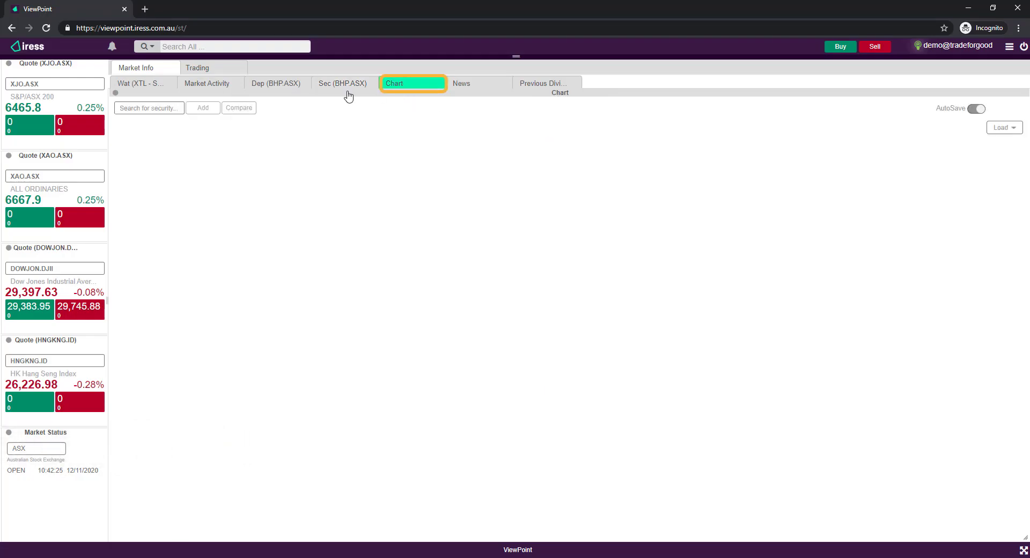
pyautogui.click(169, 107)
pyautogui.write('BHP')
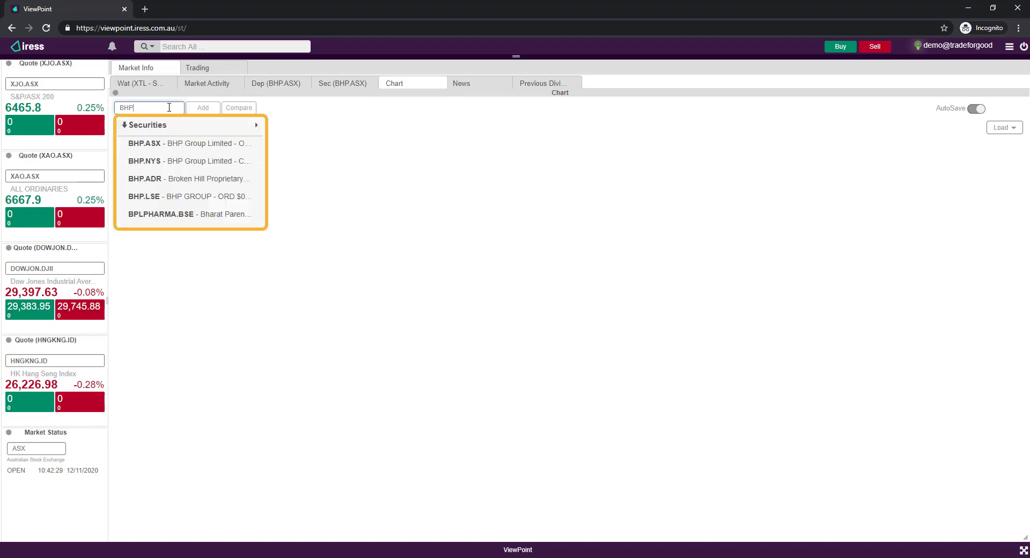
pyautogui.click(169, 144)
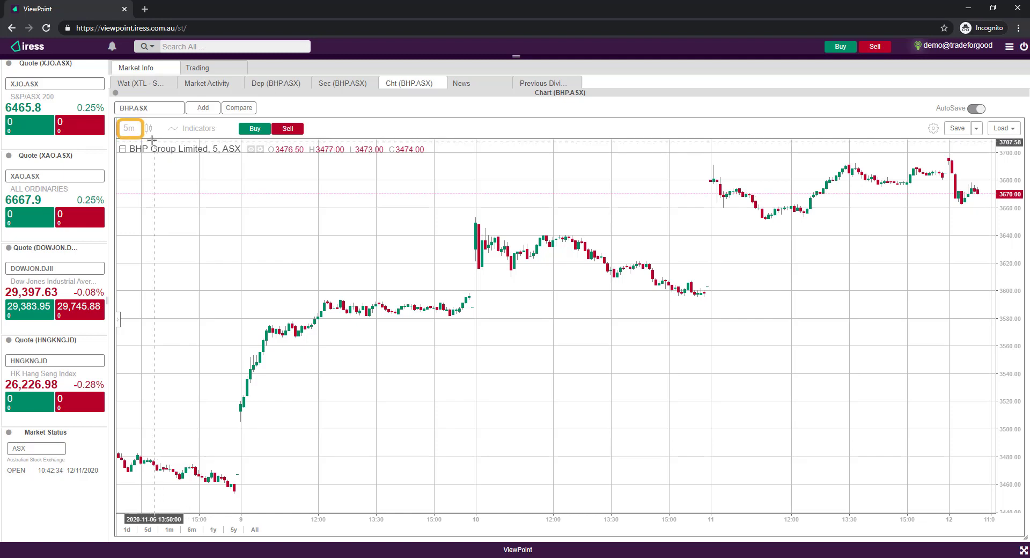
# Step: Set the BHP chart's interval to 1 day and shift the plotted period slightly to reveal space after the latest prices
pyautogui.click(129, 129)
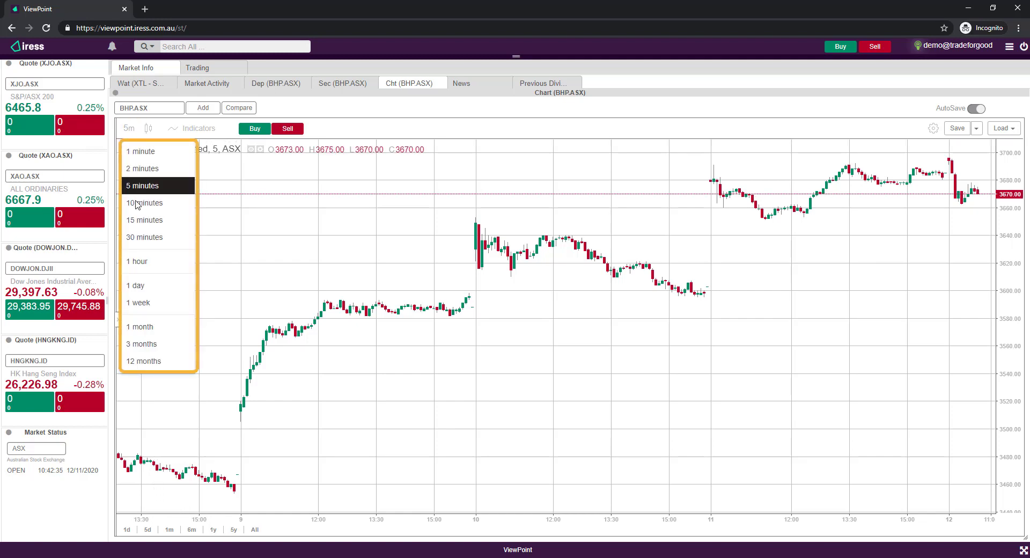
pyautogui.click(138, 286)
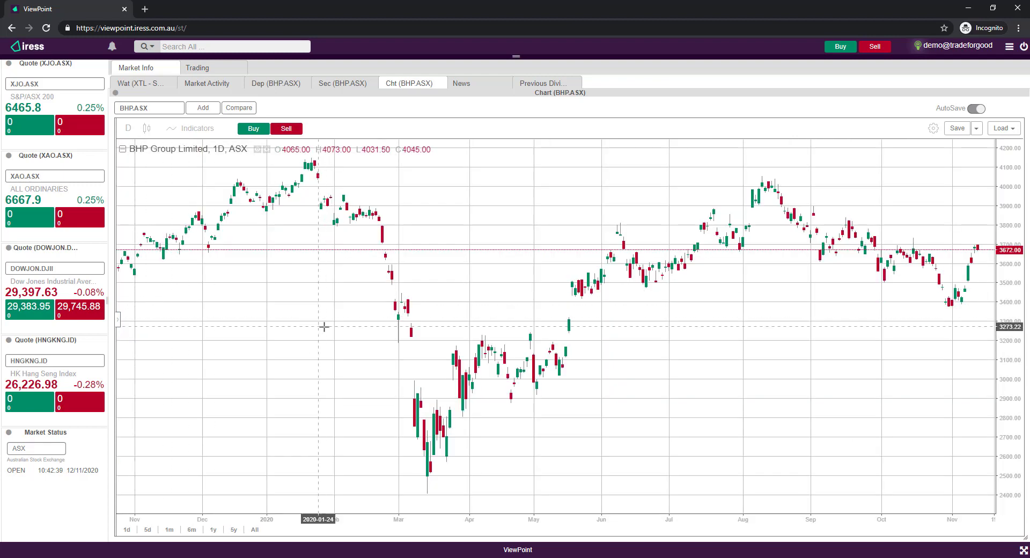
pyautogui.moveTo(317, 329); pyautogui.dragTo(207, 323)
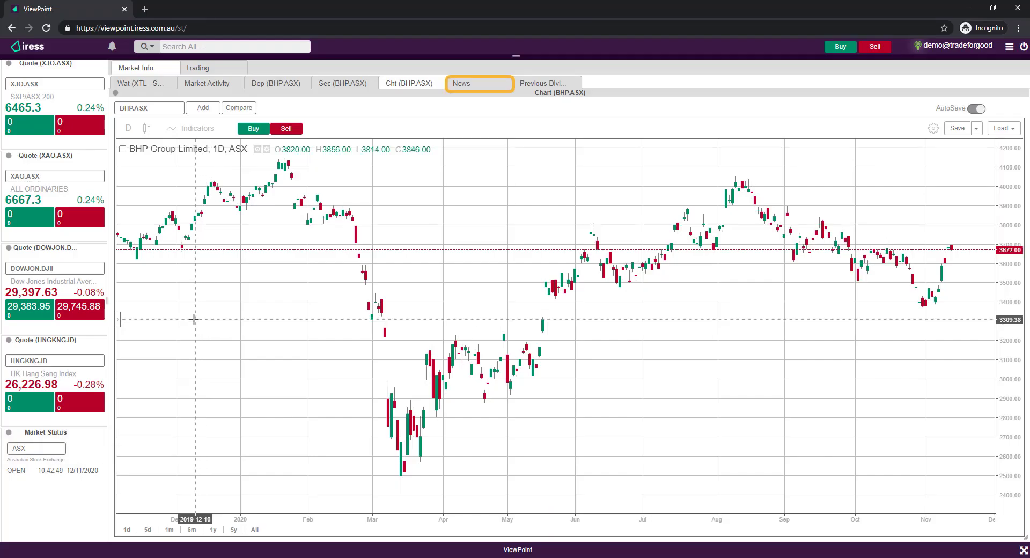
# Step: Filter the market news to BHP.ASX using the recent search
pyautogui.click(476, 84)
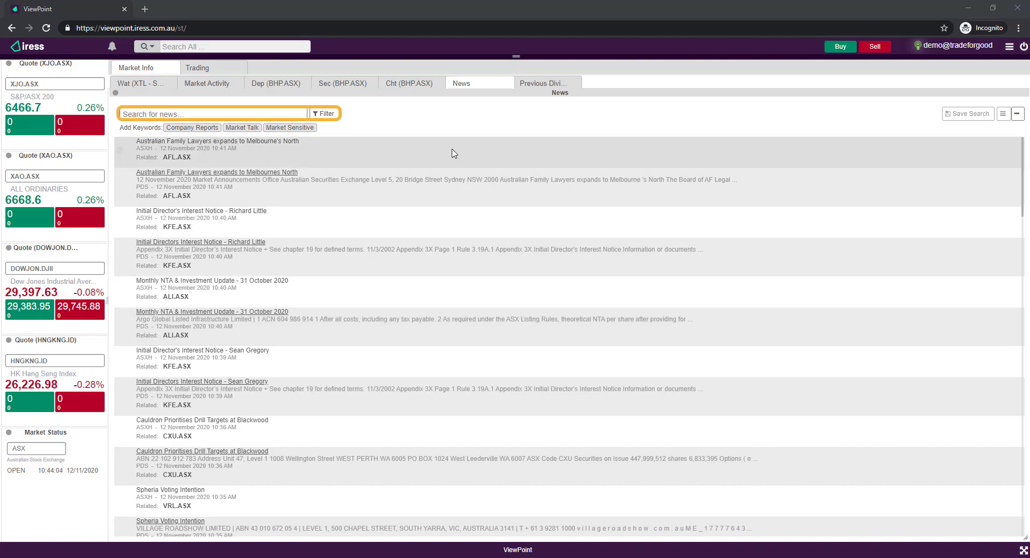
pyautogui.click(252, 115)
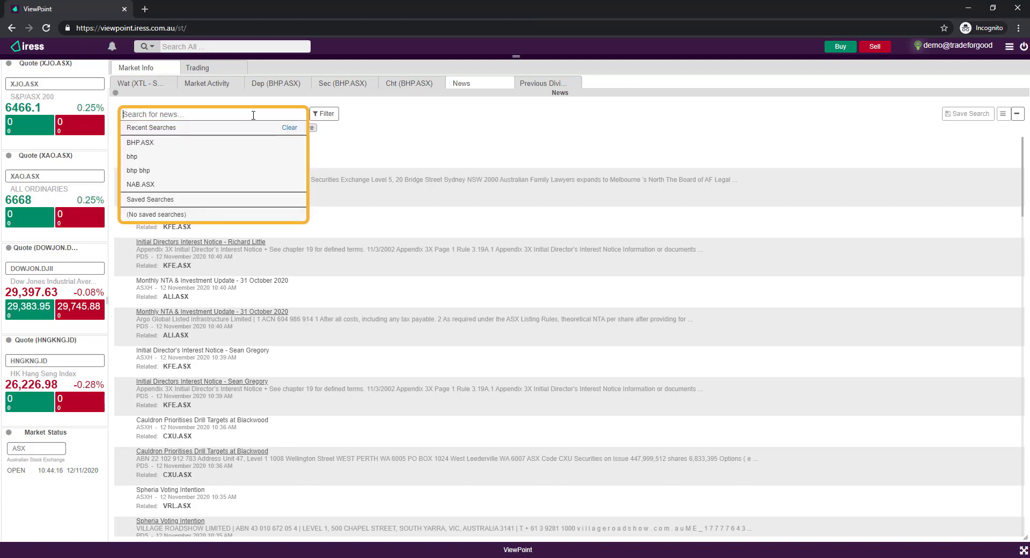
pyautogui.click(144, 142)
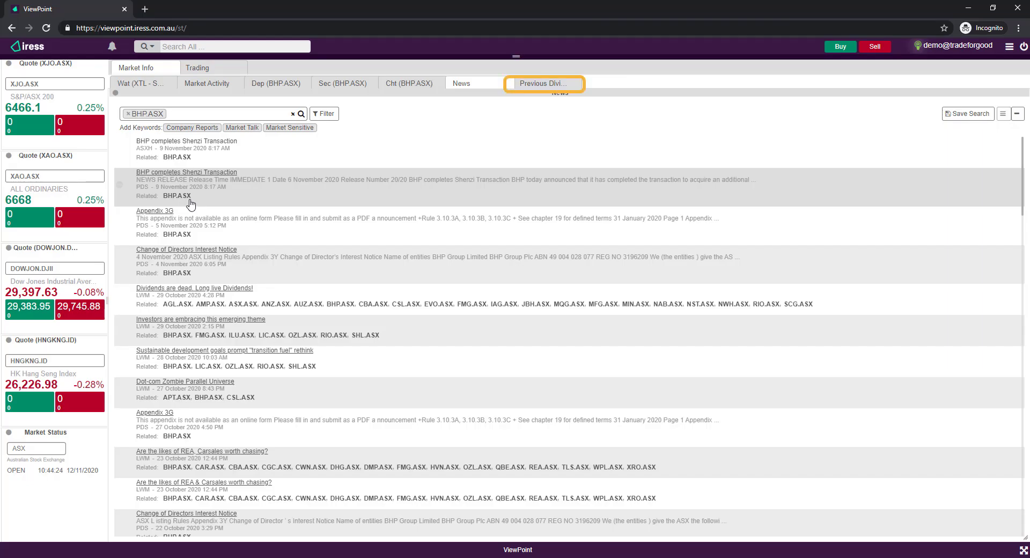
# Step: Search for BHP in the previous dividends view and load the dividend history of BHP.ASX
pyautogui.click(541, 84)
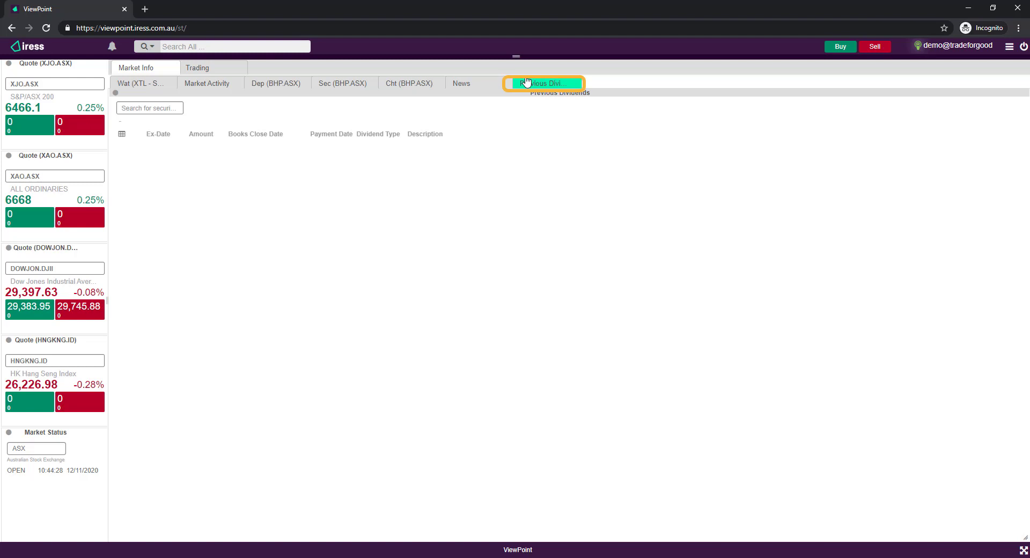
pyautogui.click(151, 108)
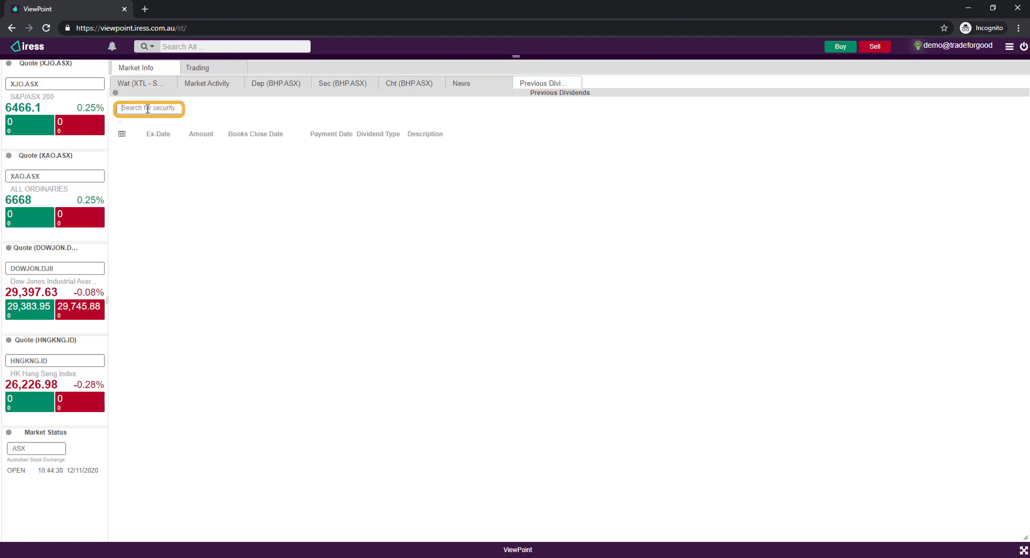
pyautogui.write('BH')
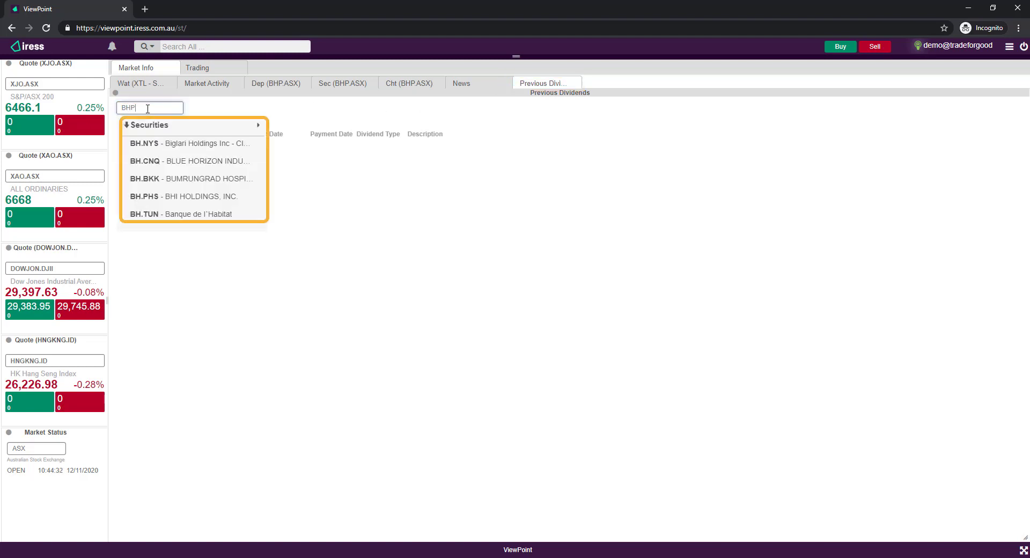
pyautogui.write('P')
pyautogui.click(171, 140)
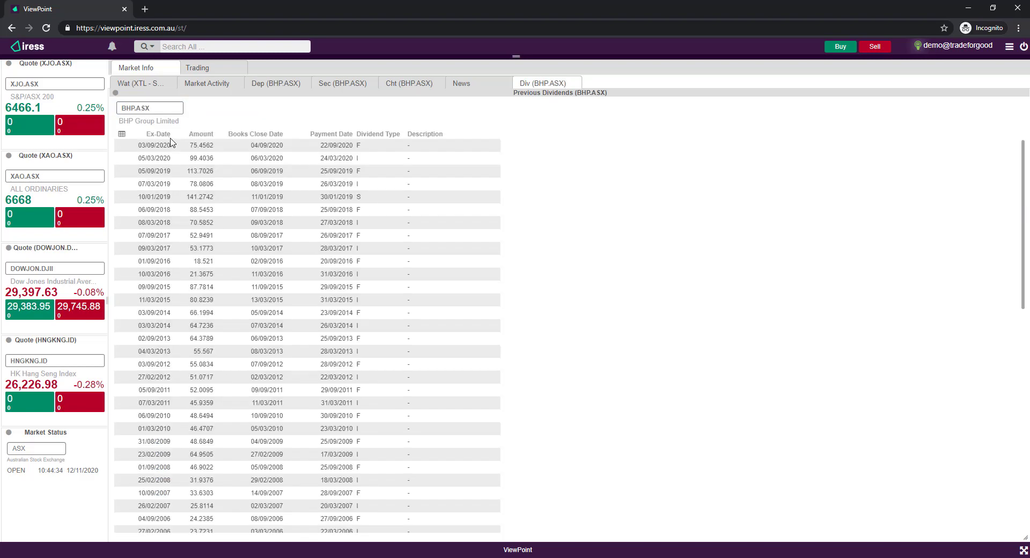